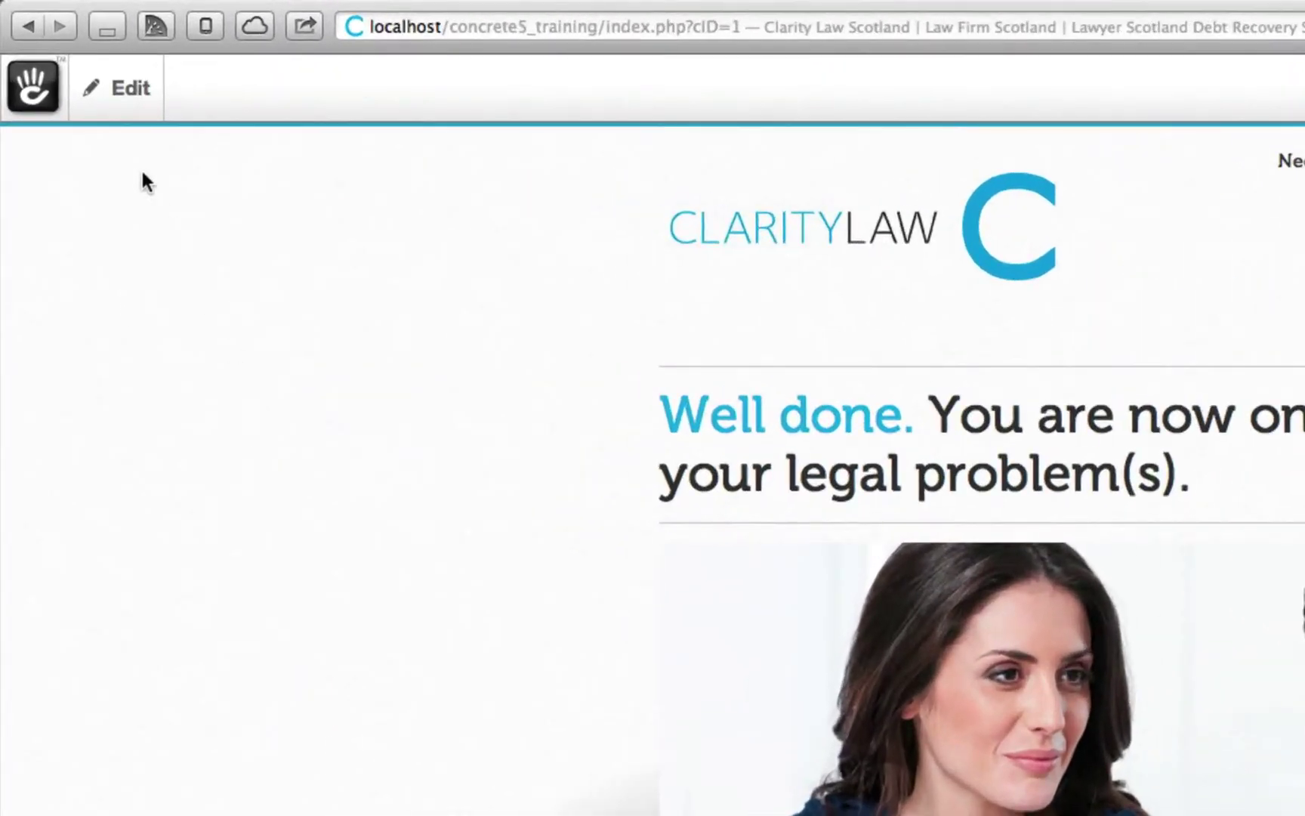
From the Edit toolbar menu, begin adding a sub-page under Home
{"action": "left_click", "coordinate": [55, 42]}
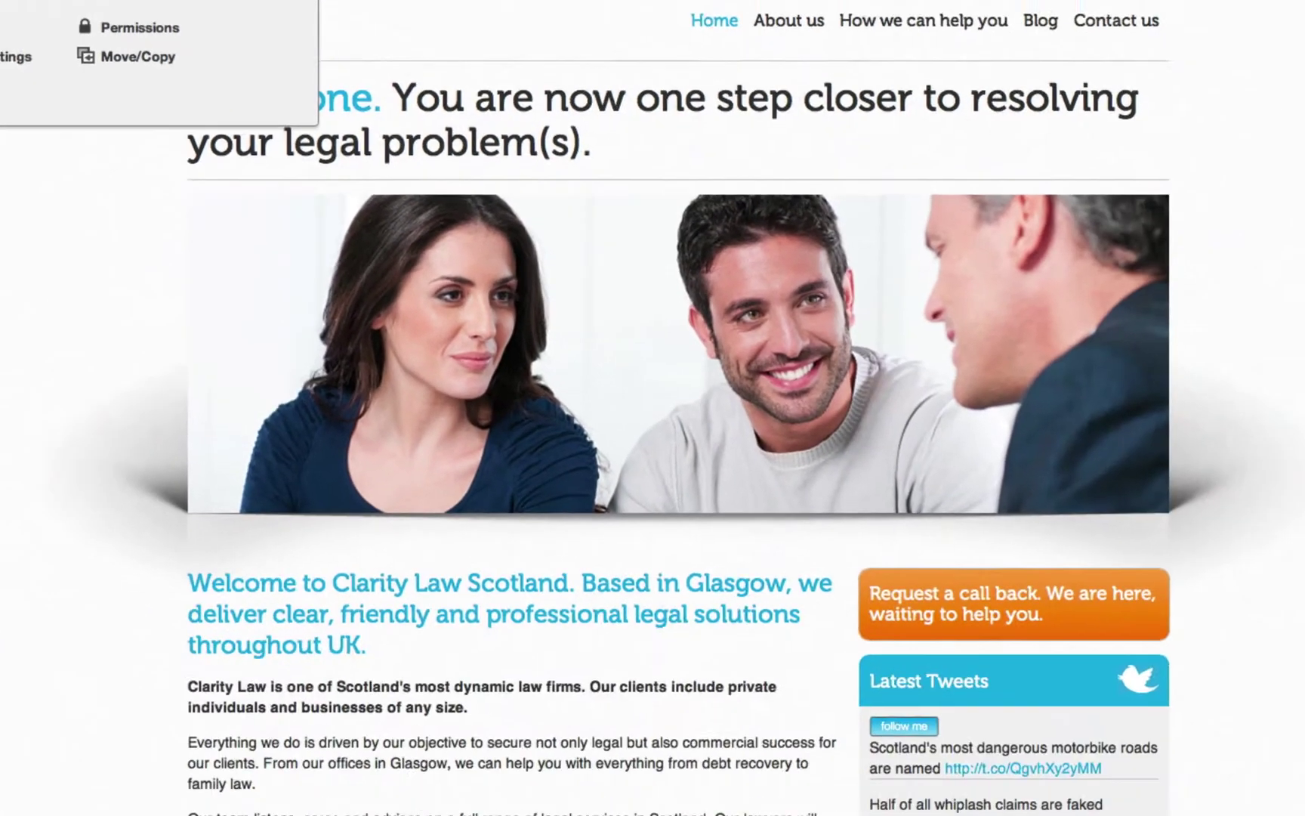
{"action": "left_click", "coordinate": [364, 177]}
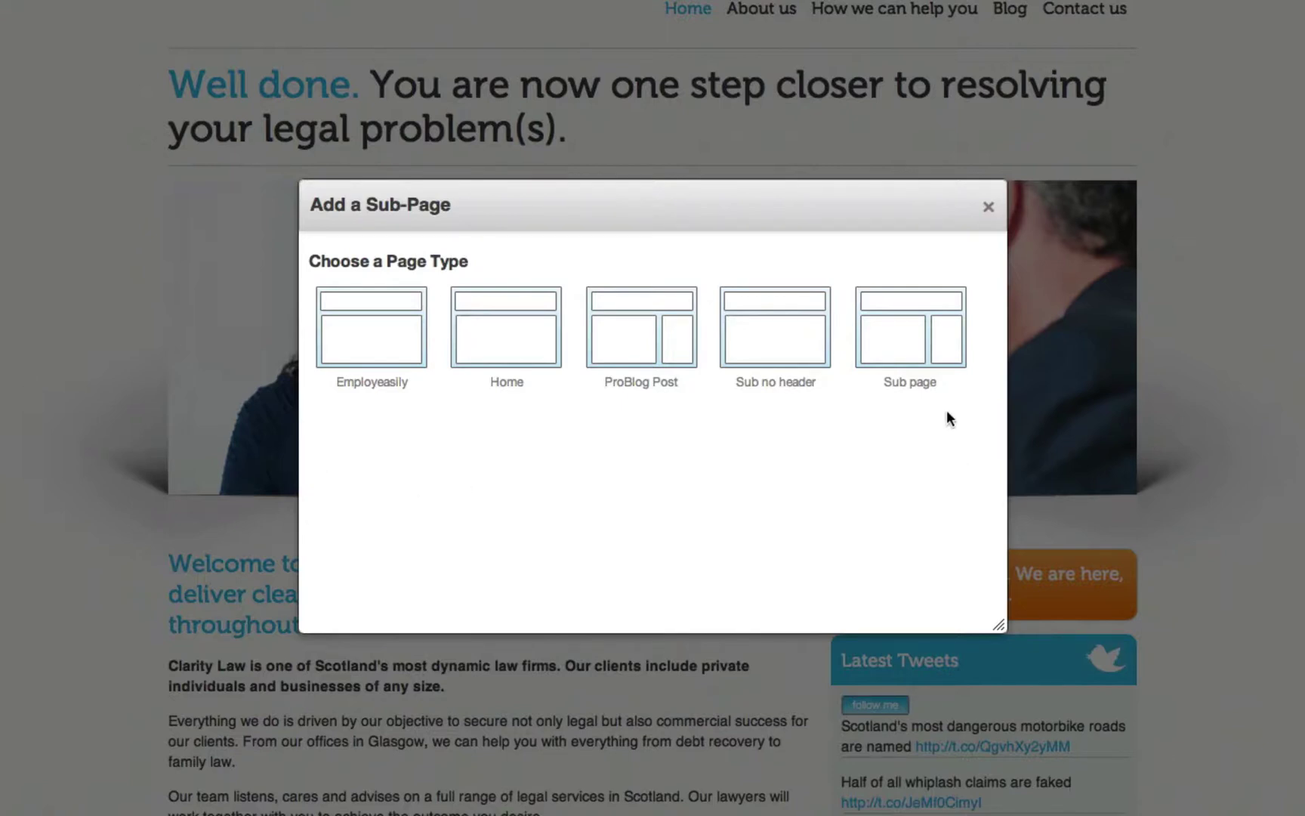
Set up a Sub page type page with name 'Demo page' and meta title 'Demo Page'
{"action": "left_click", "coordinate": [908, 332]}
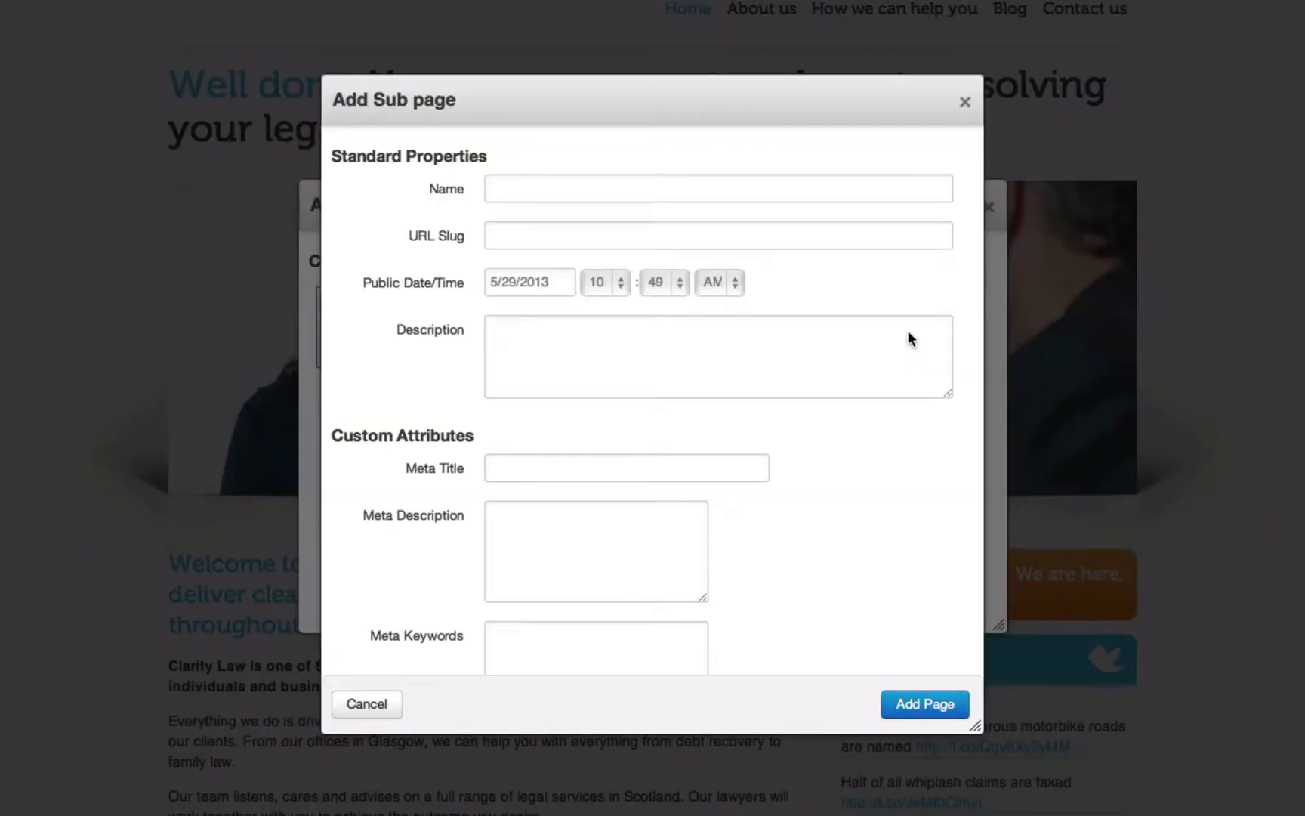
{"action": "left_click", "coordinate": [508, 190]}
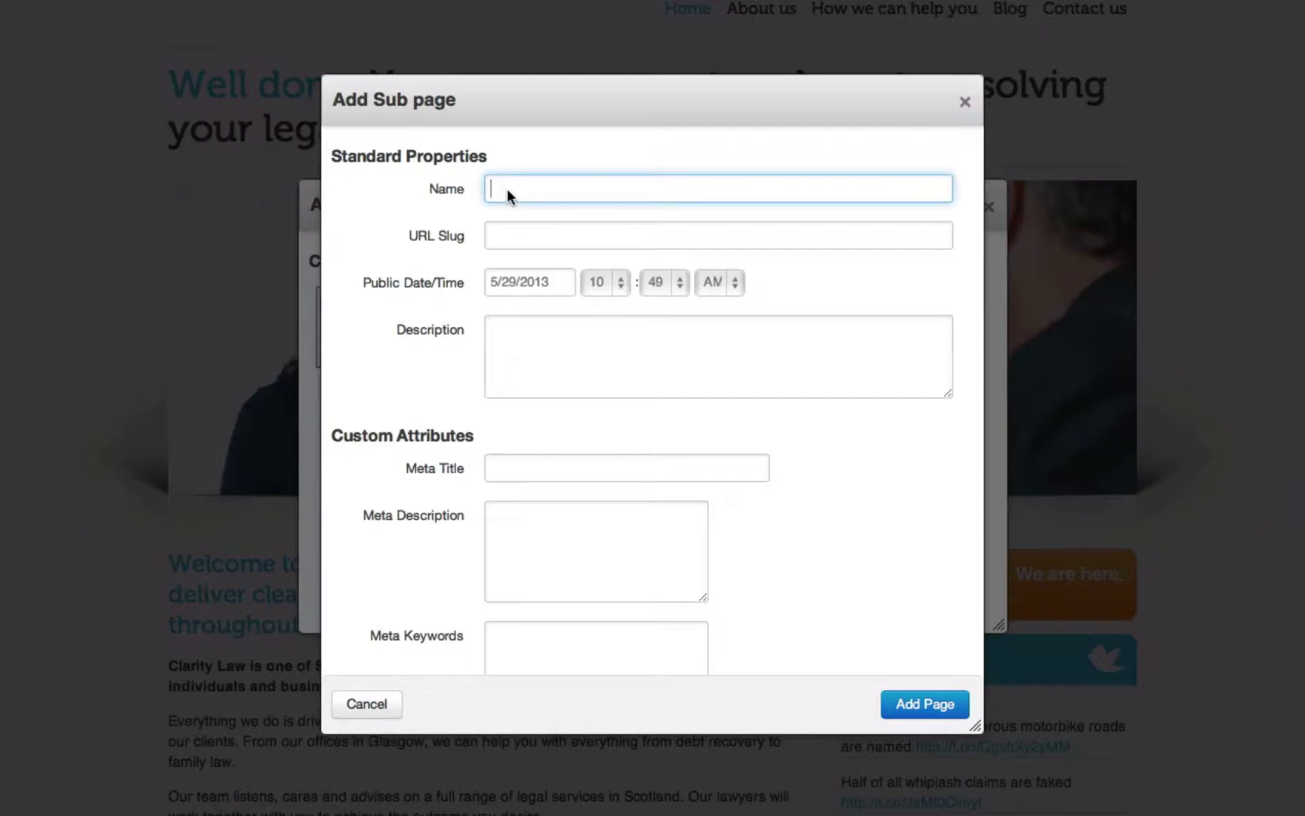
{"action": "type", "text": "Demo page"}
{"action": "scroll", "coordinate": [777, 455], "scroll_direction": "down", "scroll_amount": 2}
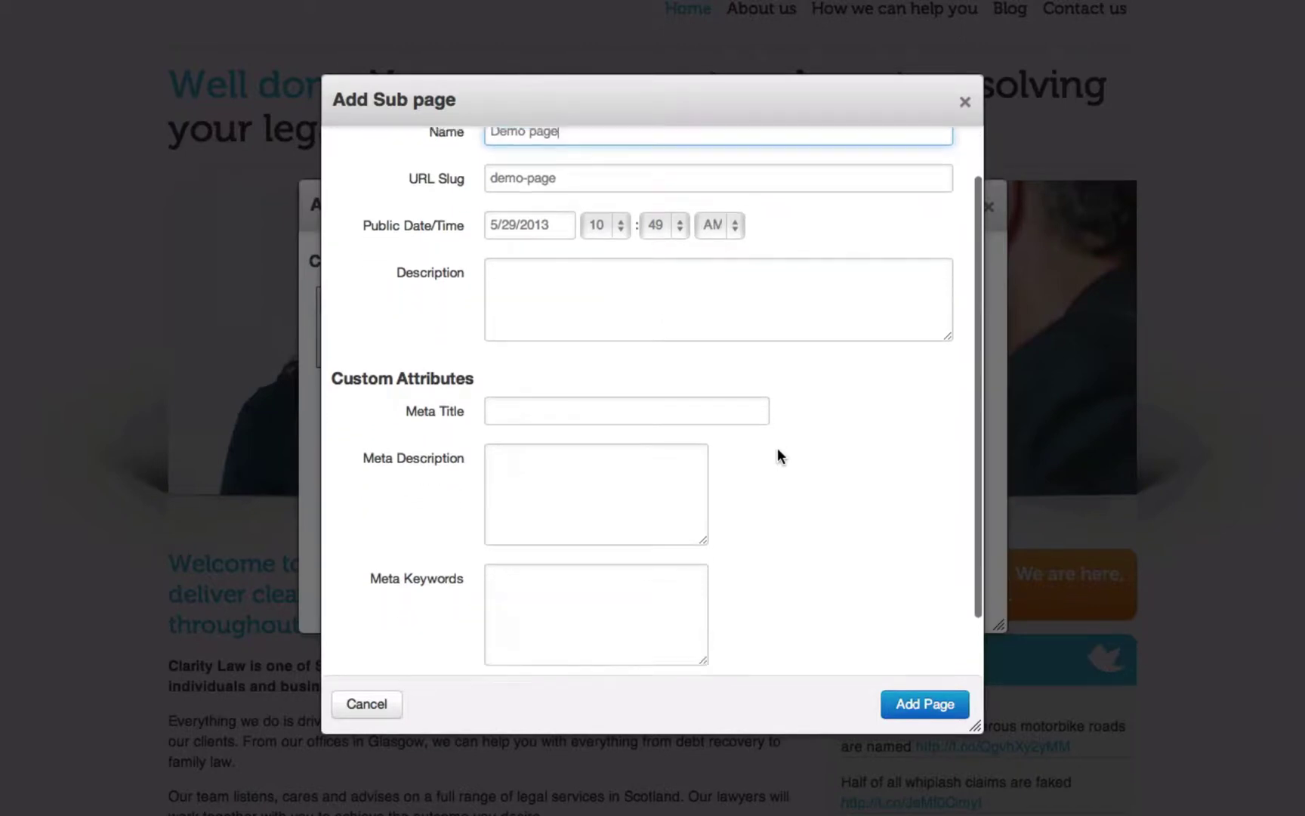
{"action": "scroll", "coordinate": [777, 450], "scroll_direction": "down", "scroll_amount": 2}
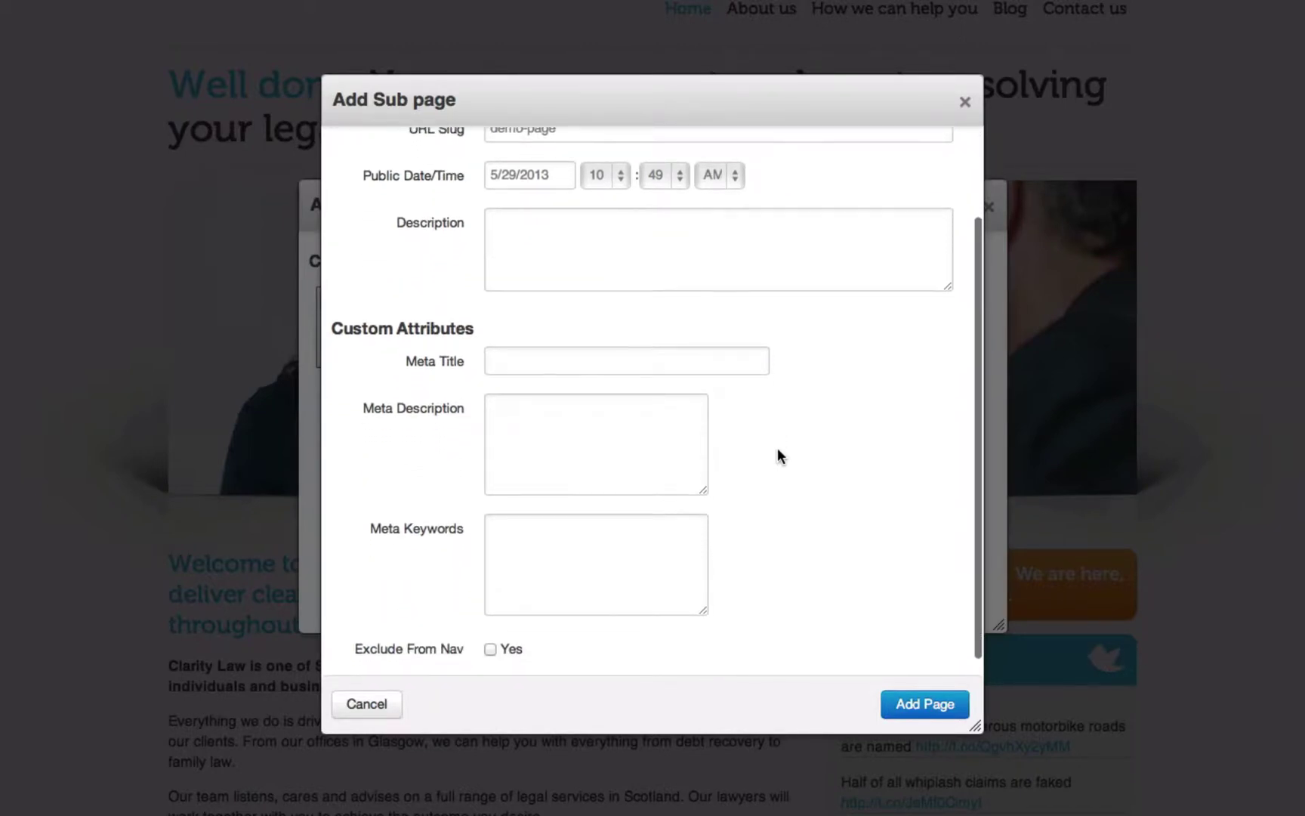
{"action": "left_click", "coordinate": [538, 360]}
{"action": "type", "text": "D"}
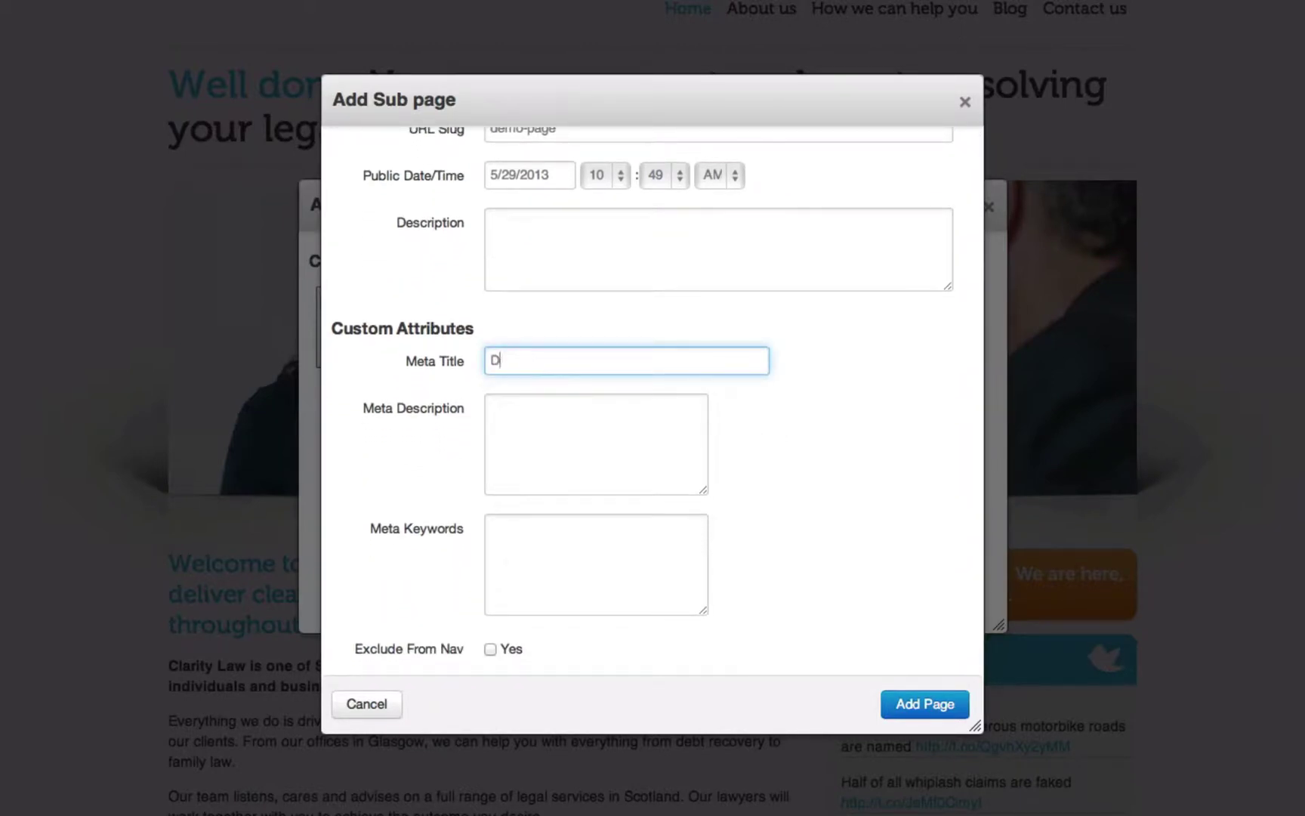
{"action": "type", "text": "emo Page"}
{"action": "left_click", "coordinate": [822, 466]}
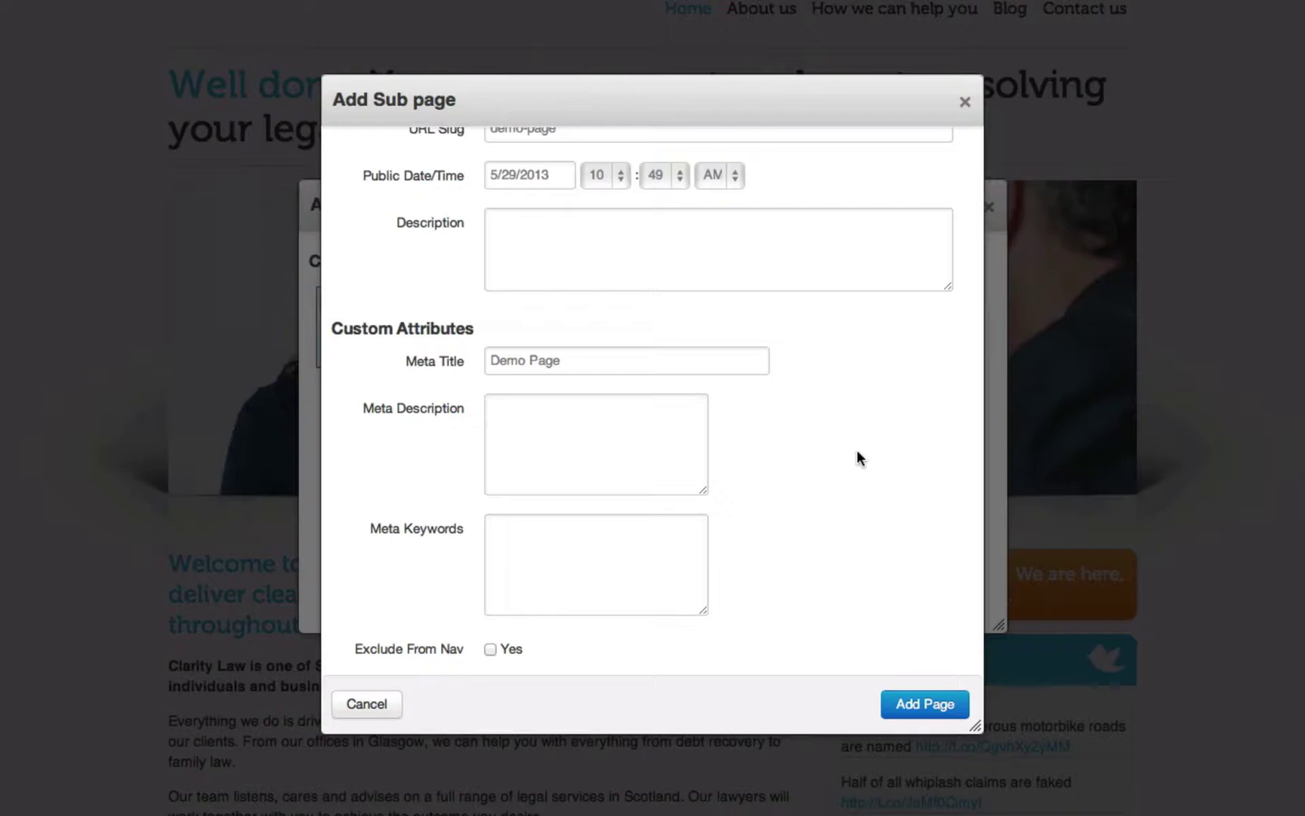
{"action": "scroll", "coordinate": [857, 452], "scroll_direction": "up", "scroll_amount": 3}
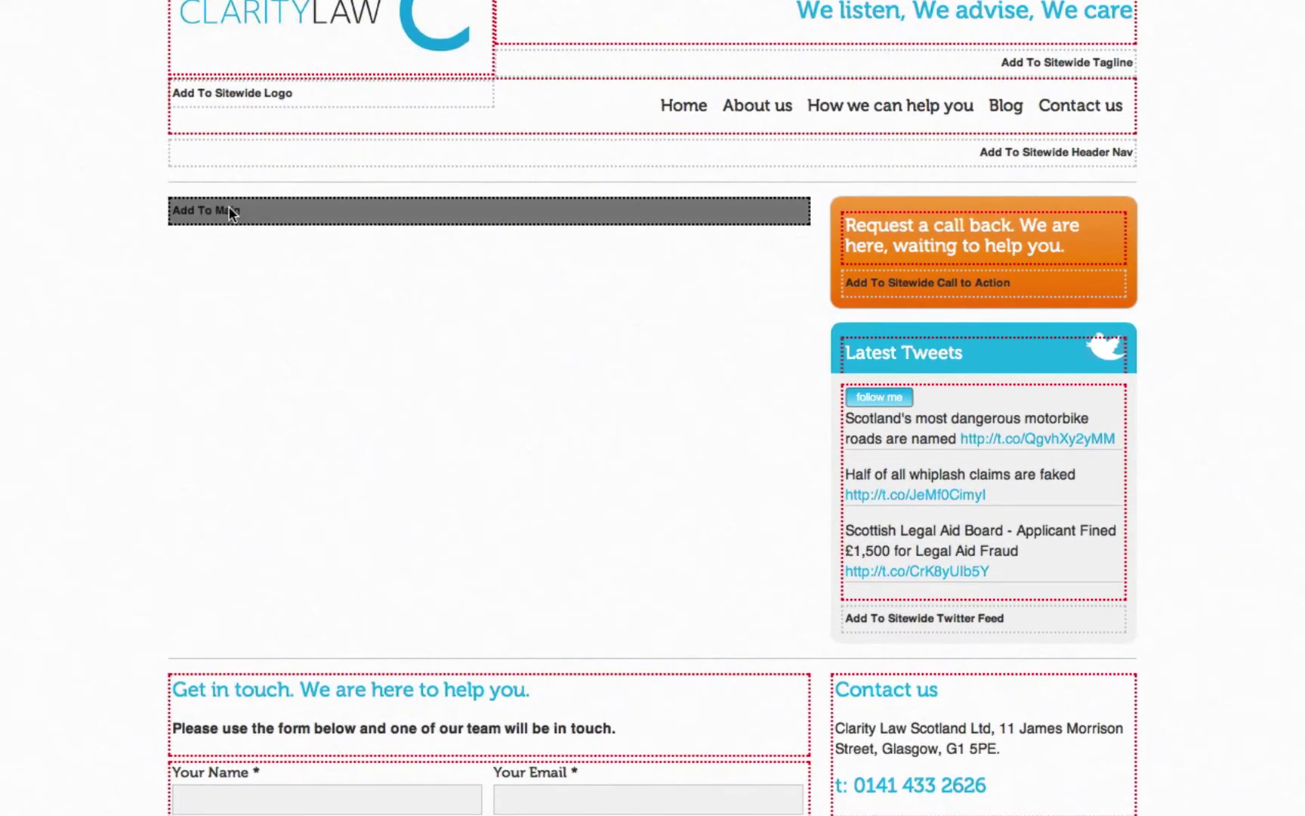
Add a new Content block to the page's Main area
{"action": "left_click", "coordinate": [230, 212]}
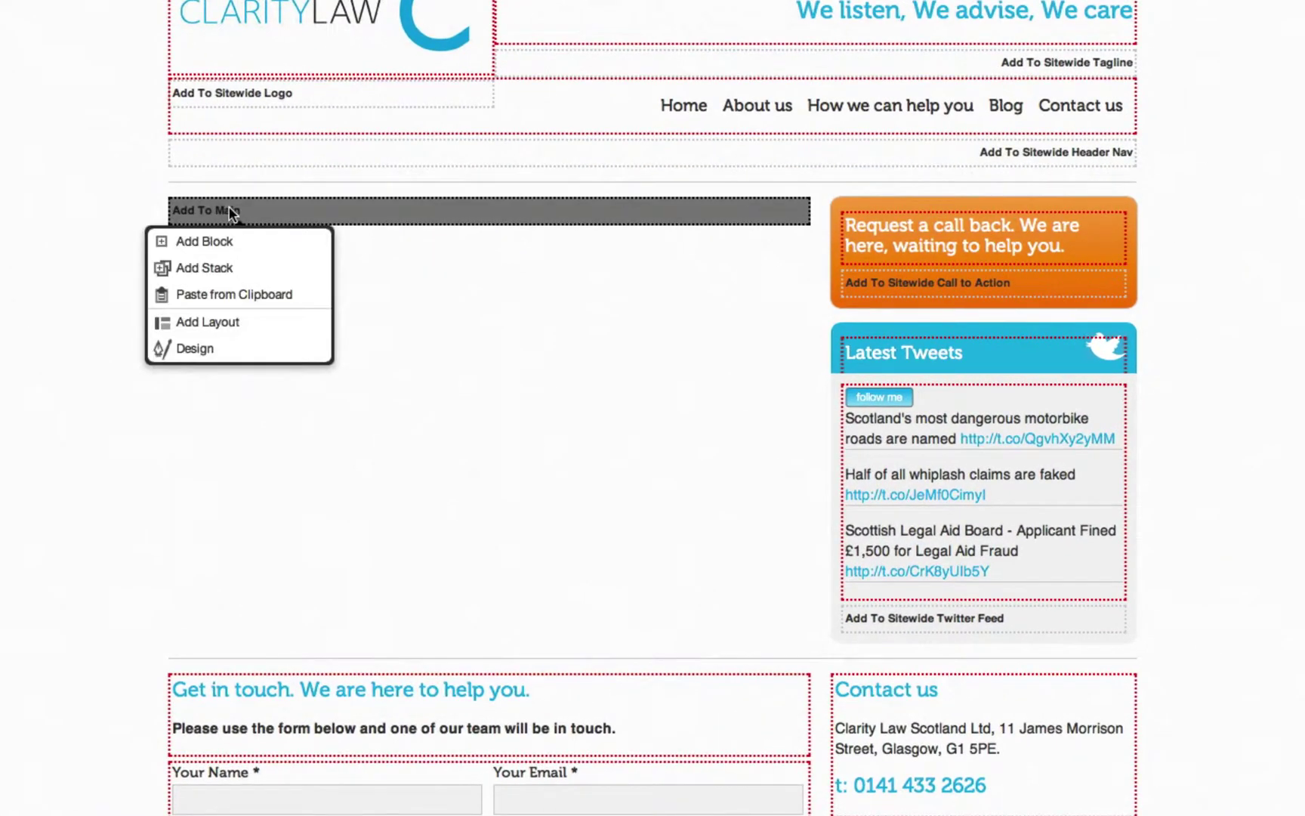
{"action": "left_click", "coordinate": [238, 245]}
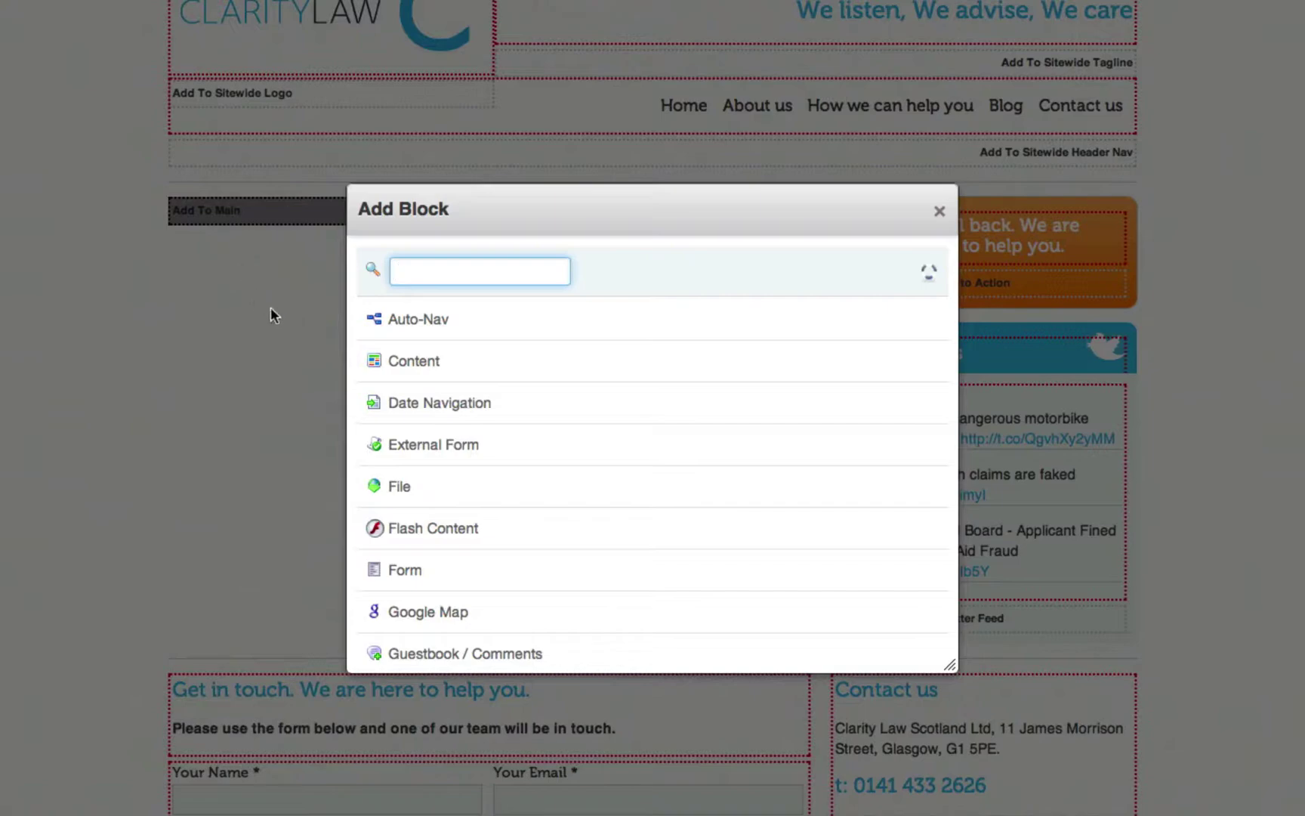
{"action": "left_click", "coordinate": [446, 371]}
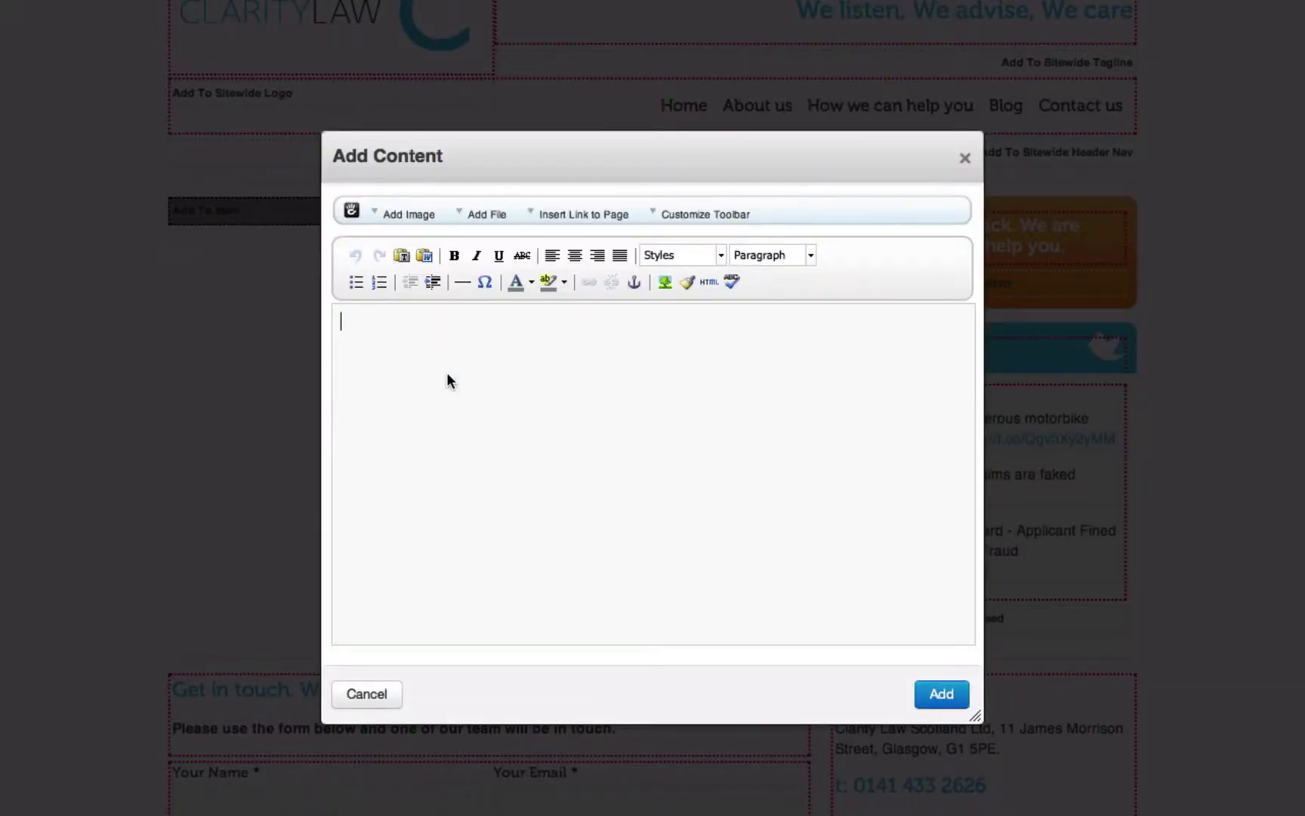
Write 'Page Title' and 'Some text for demo.' on separate lines, then select the title
{"action": "type", "text": "Page Title"}
{"action": "key", "text": "BackSpace"}
{"action": "key", "text": "BackSpace"}
{"action": "type", "text": "le"}
{"action": "key", "text": "Return"}
{"action": "type", "text": "Some te"}
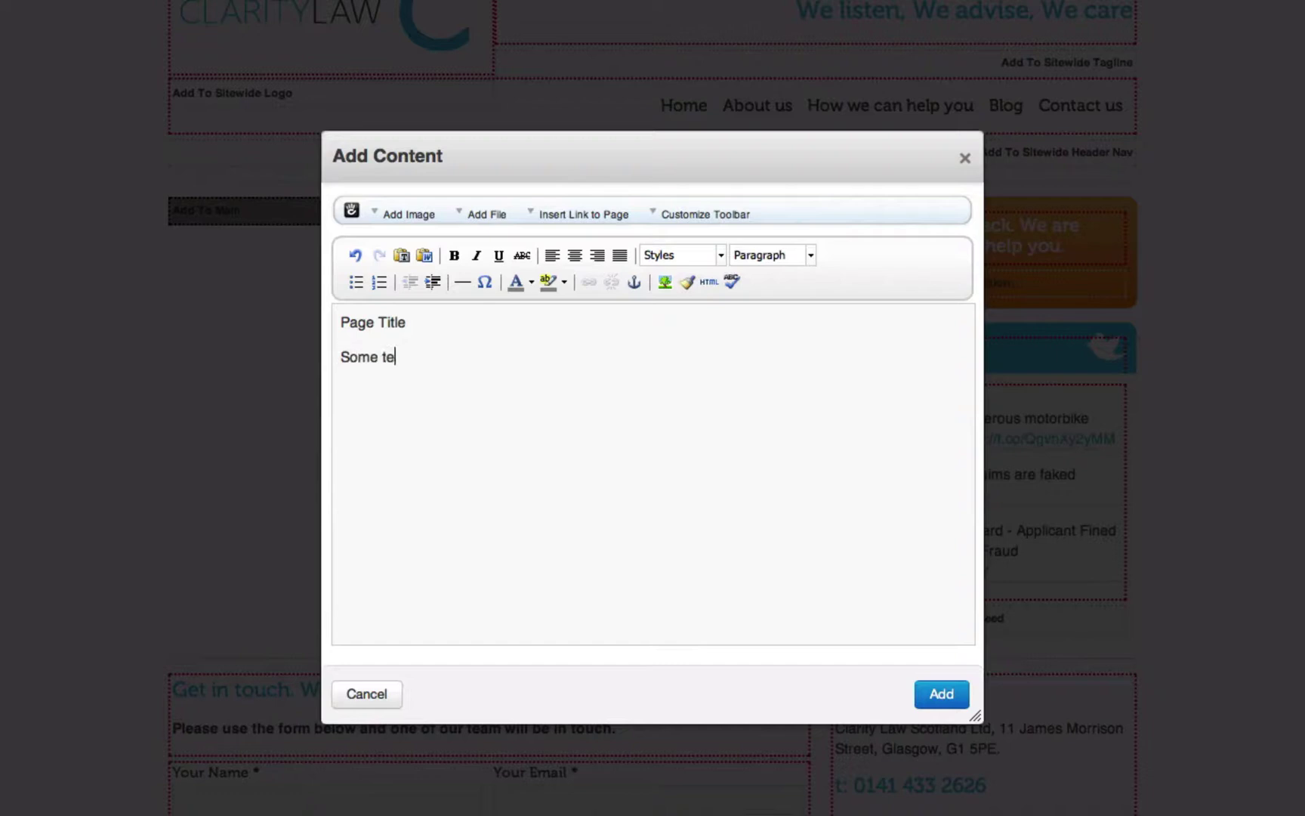
{"action": "type", "text": "xt for demo."}
{"action": "left_click_drag", "start_coordinate": [408, 321], "coordinate": [350, 320]}
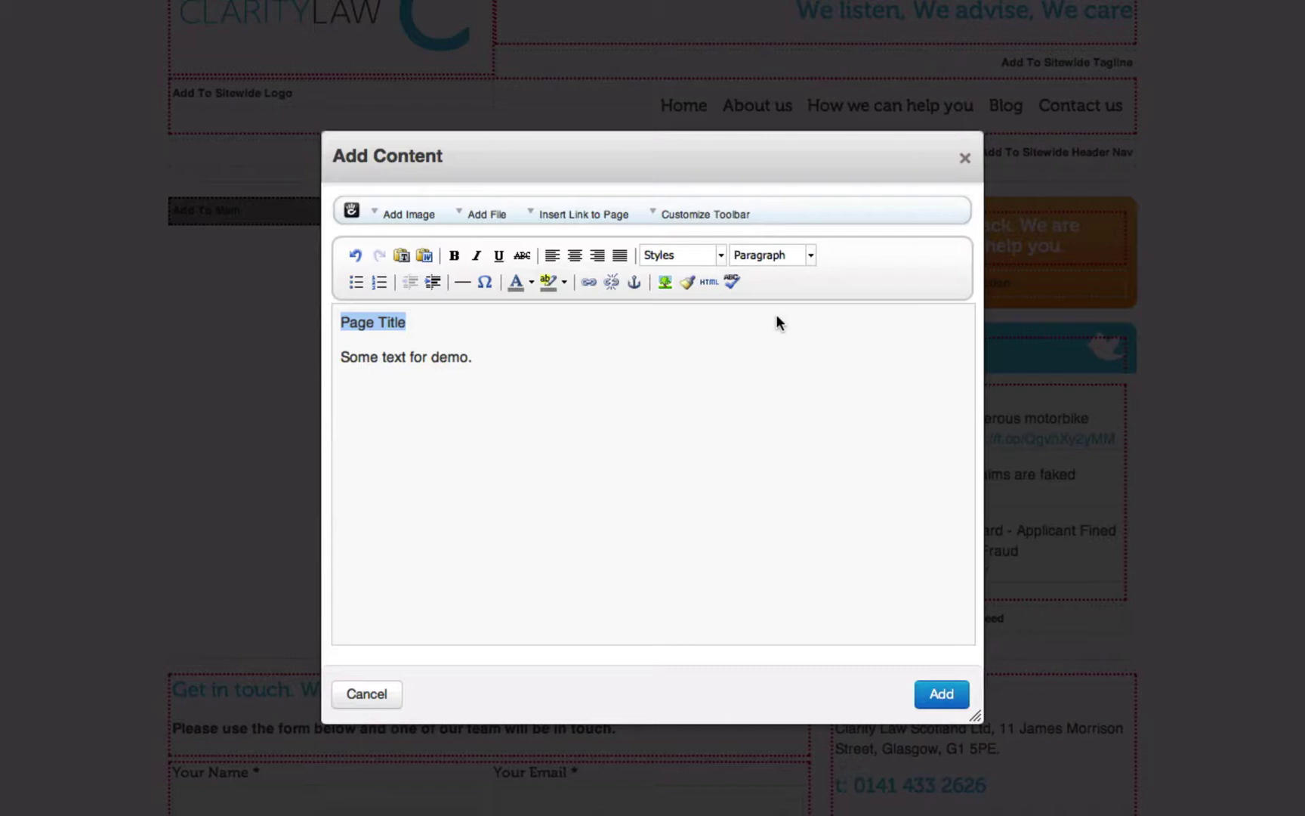
Format 'Page Title' as Heading 1 and add the content block to Demo page's Main area
{"action": "left_click", "coordinate": [814, 251]}
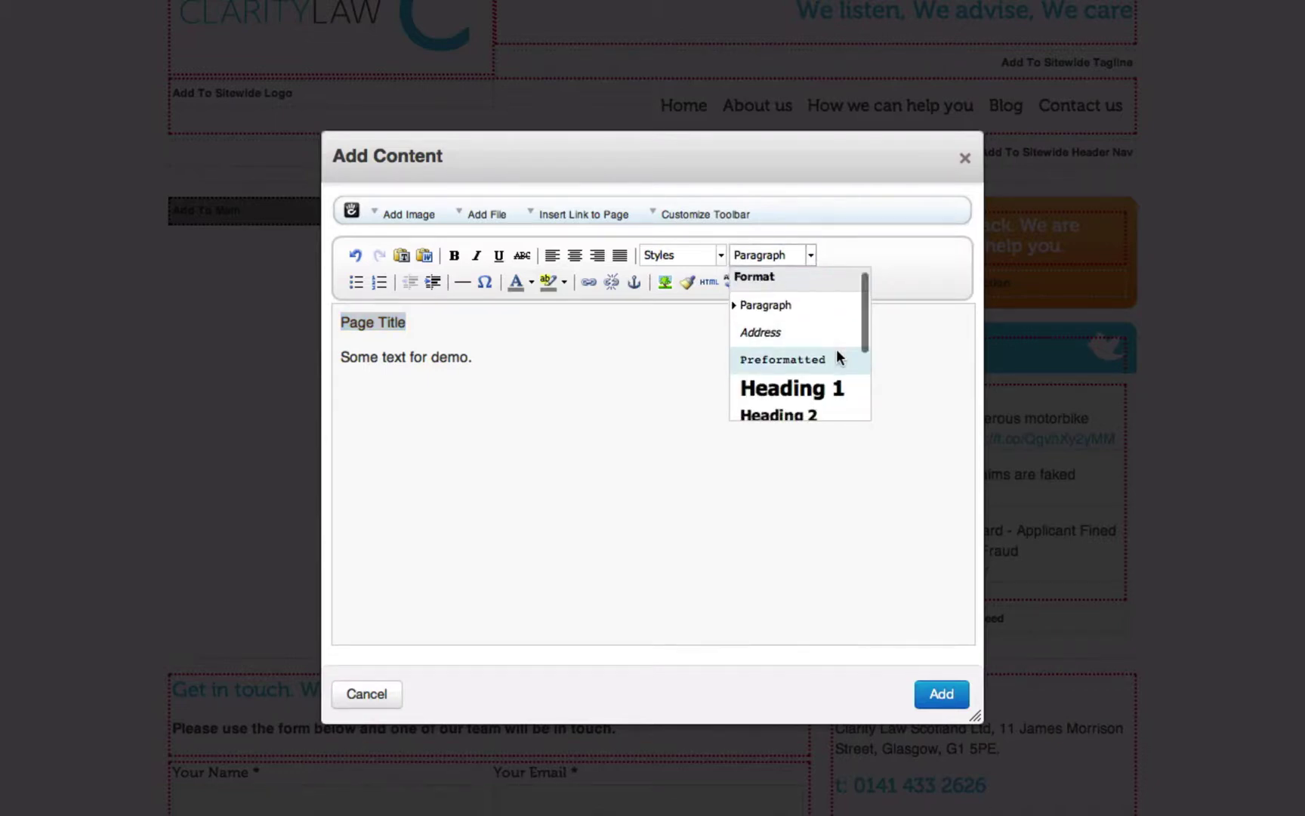
{"action": "scroll", "coordinate": [836, 347], "scroll_direction": "down", "scroll_amount": 1}
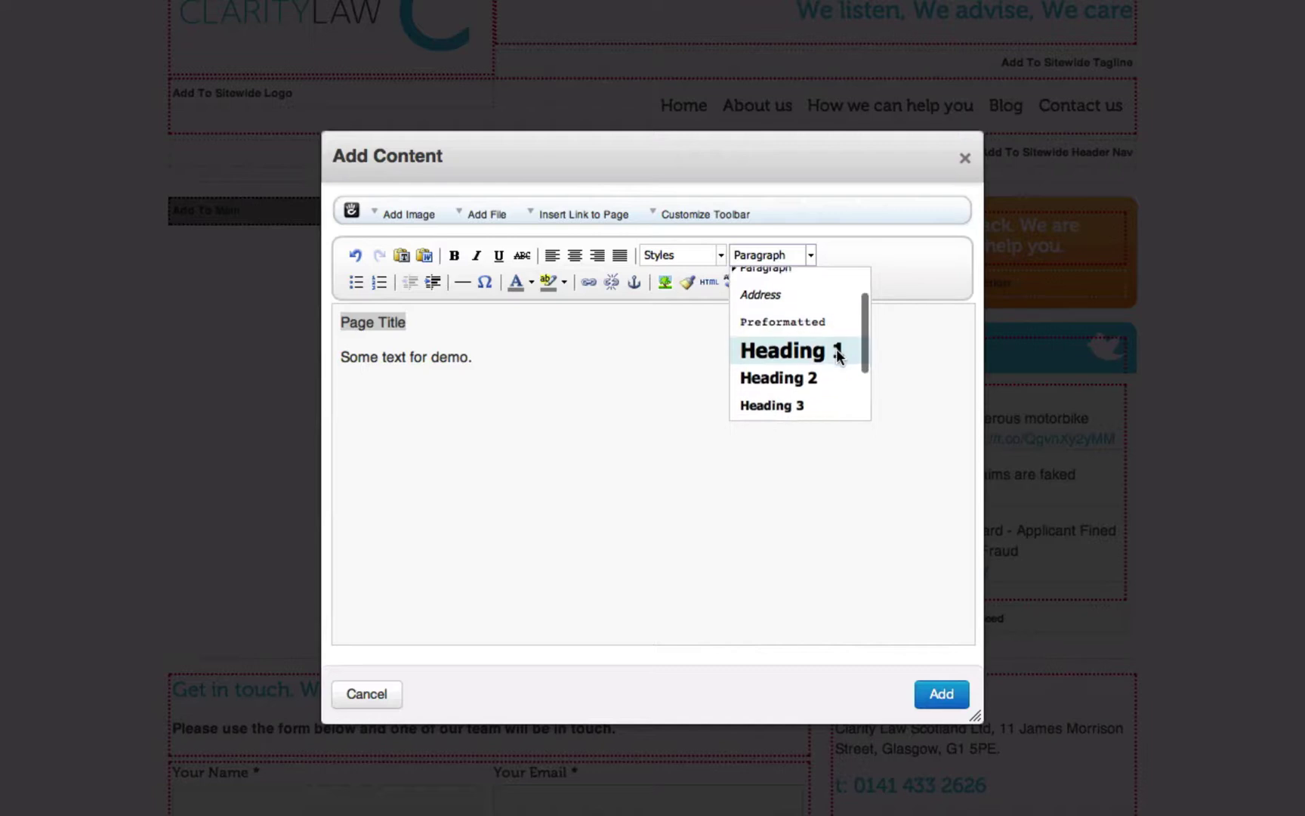
{"action": "left_click", "coordinate": [788, 351]}
{"action": "left_click", "coordinate": [596, 409]}
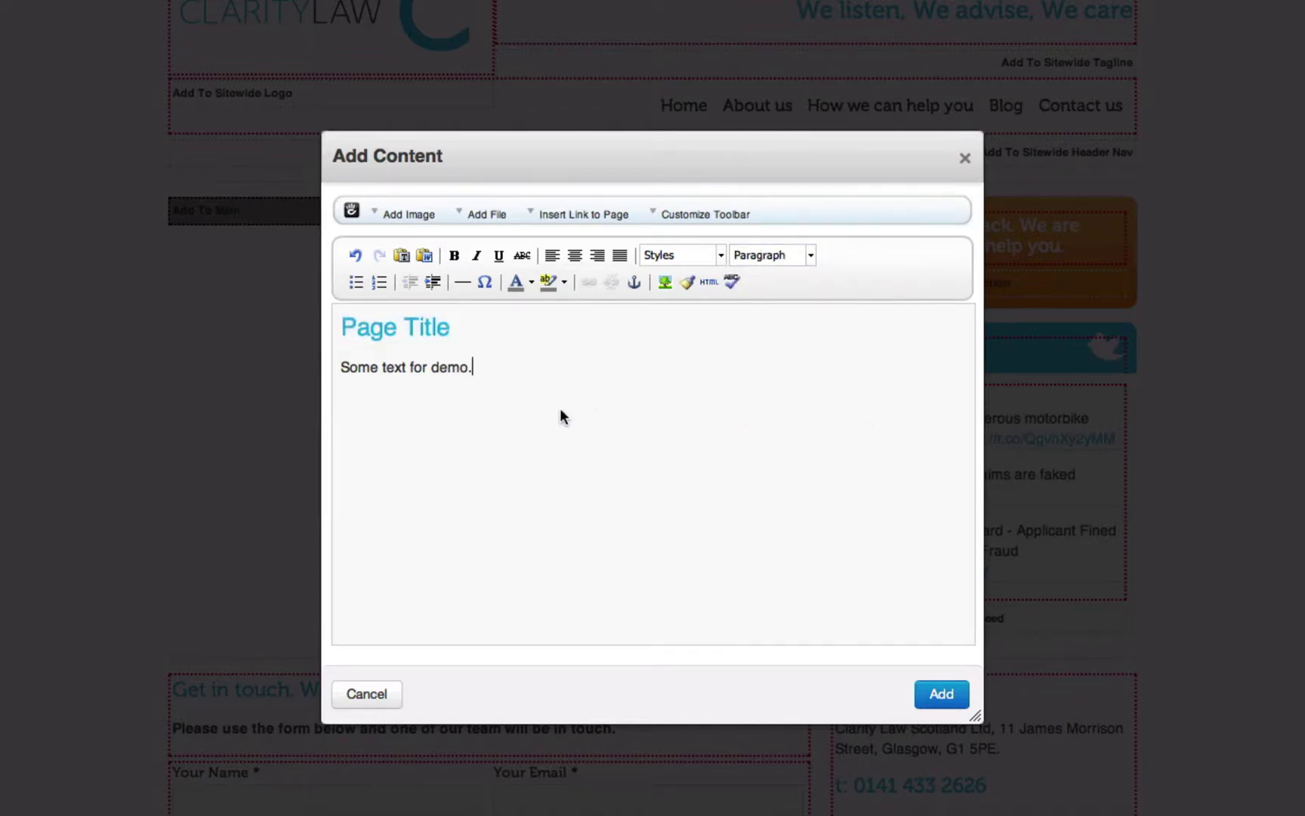
{"action": "left_click", "coordinate": [948, 691]}
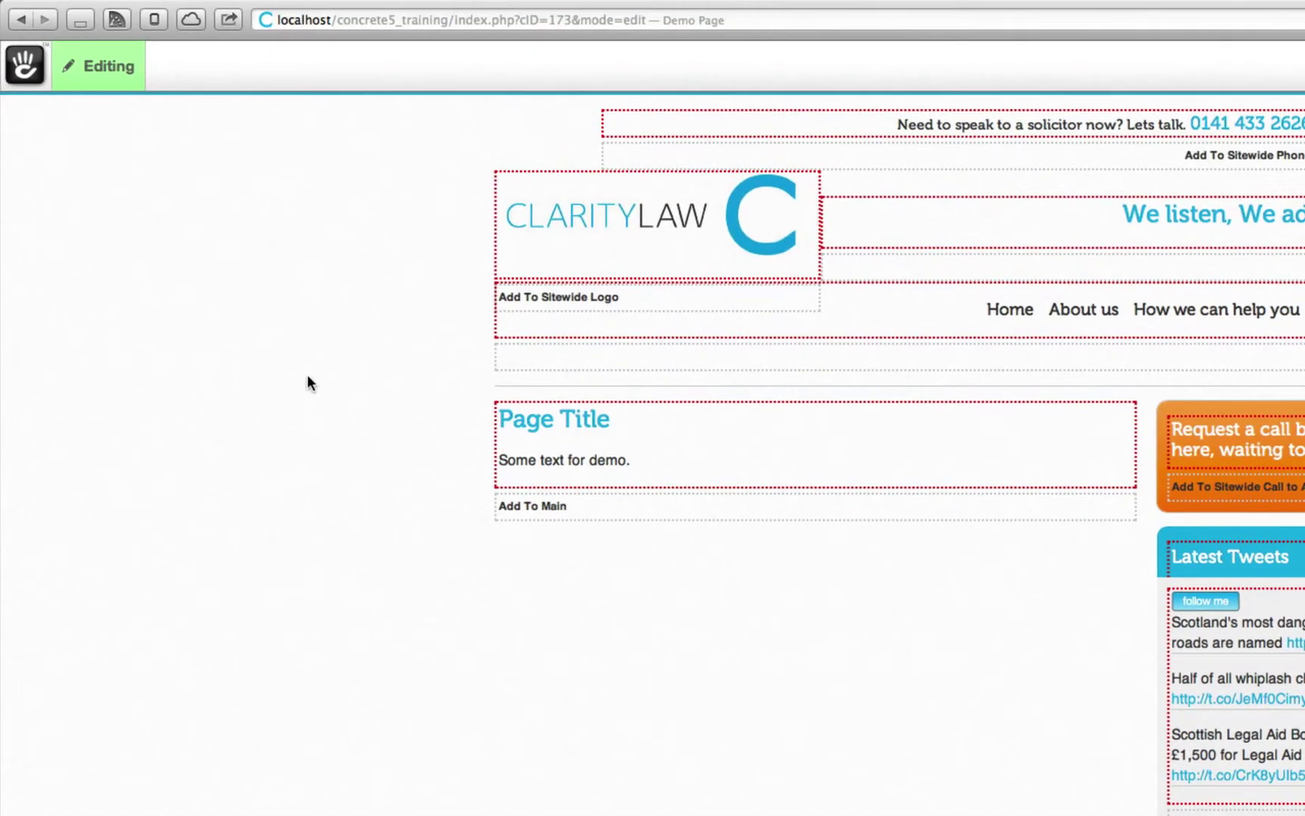
Publish the Demo page changes, then go to the About us page
{"action": "left_click", "coordinate": [110, 69]}
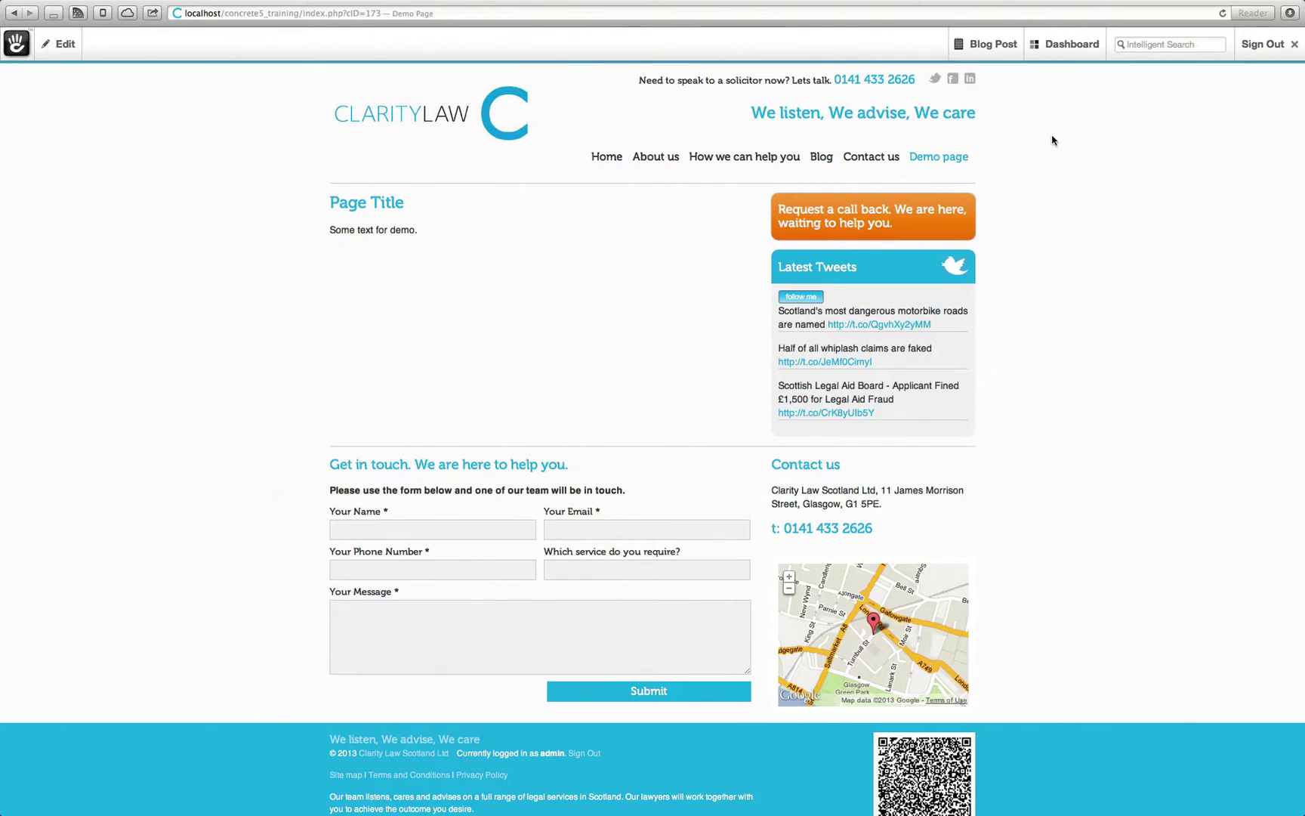
{"action": "left_click", "coordinate": [654, 158]}
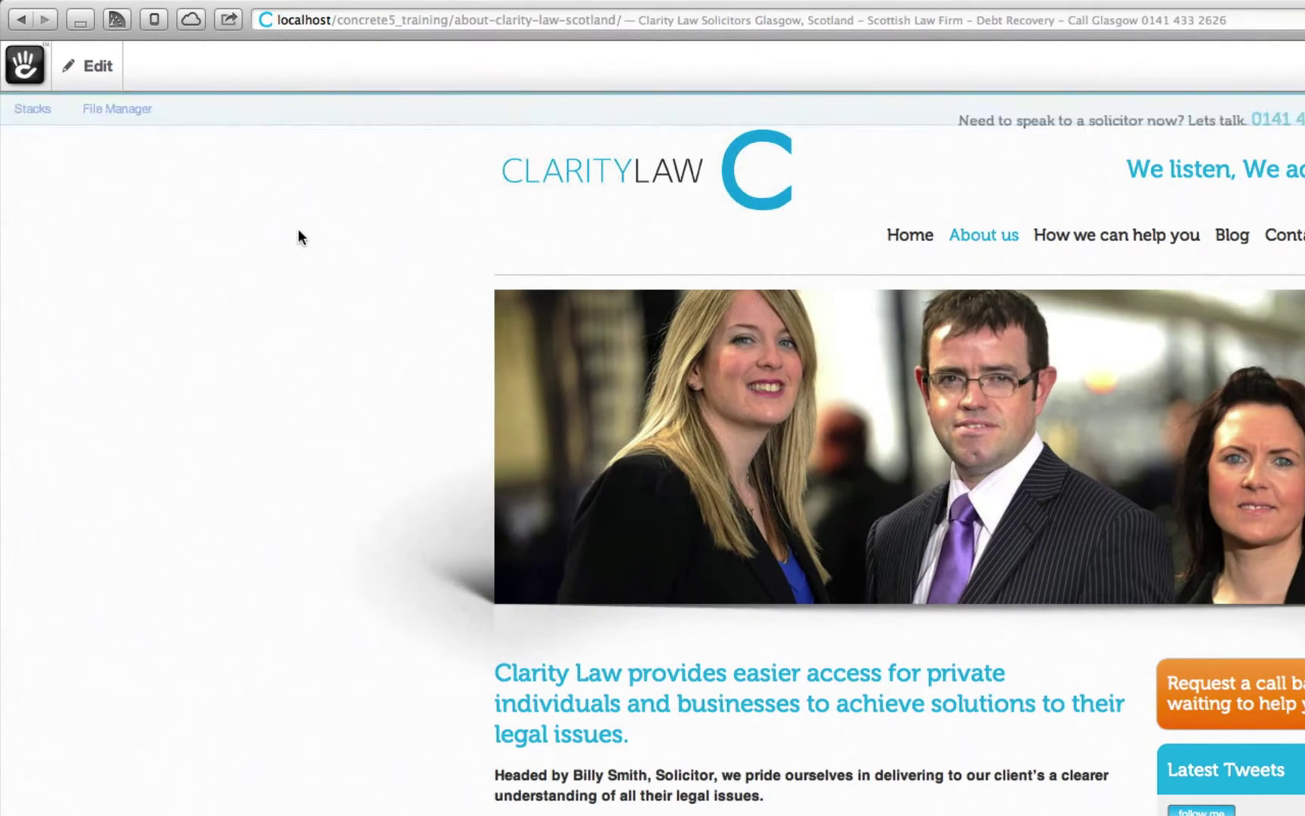
From the Edit menu, begin adding a sub-page beneath About us
{"action": "left_click", "coordinate": [98, 67]}
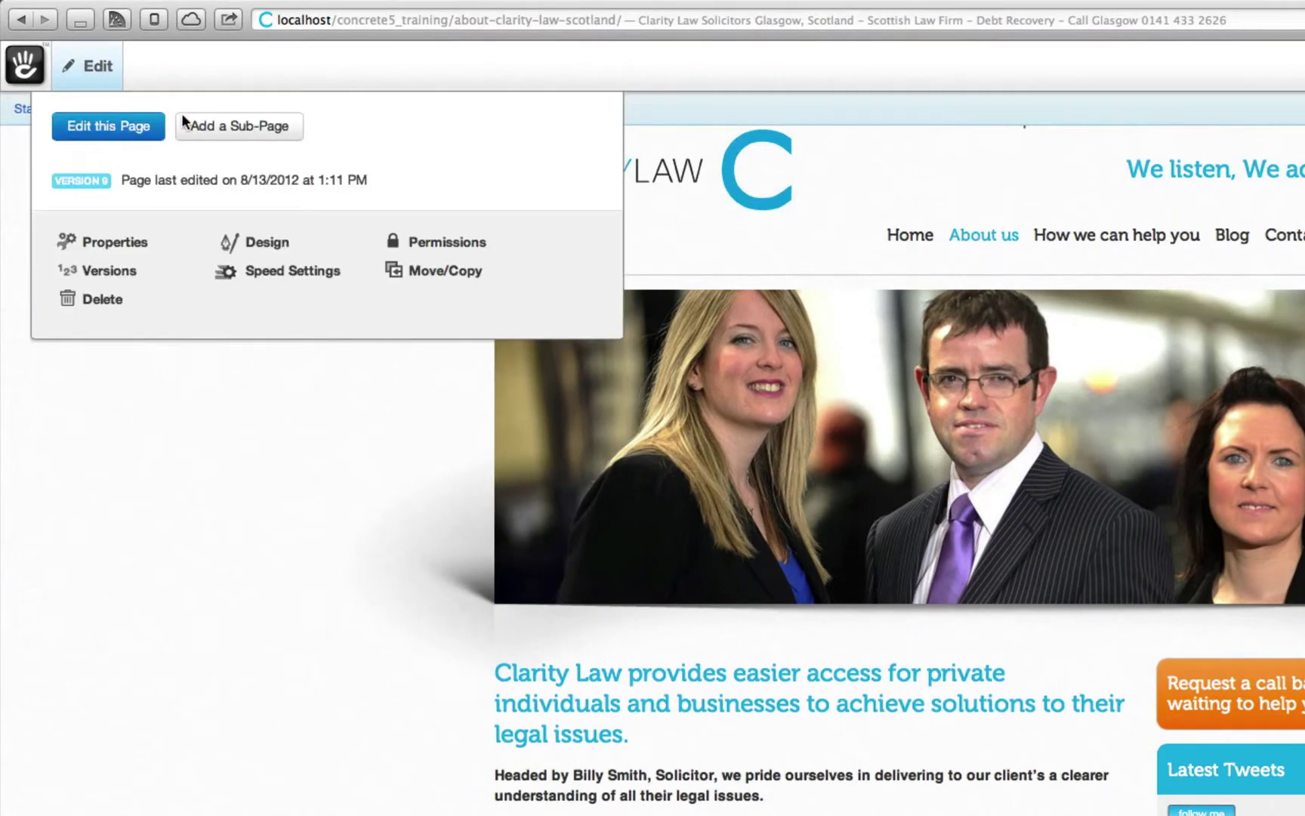
{"action": "left_click", "coordinate": [224, 128]}
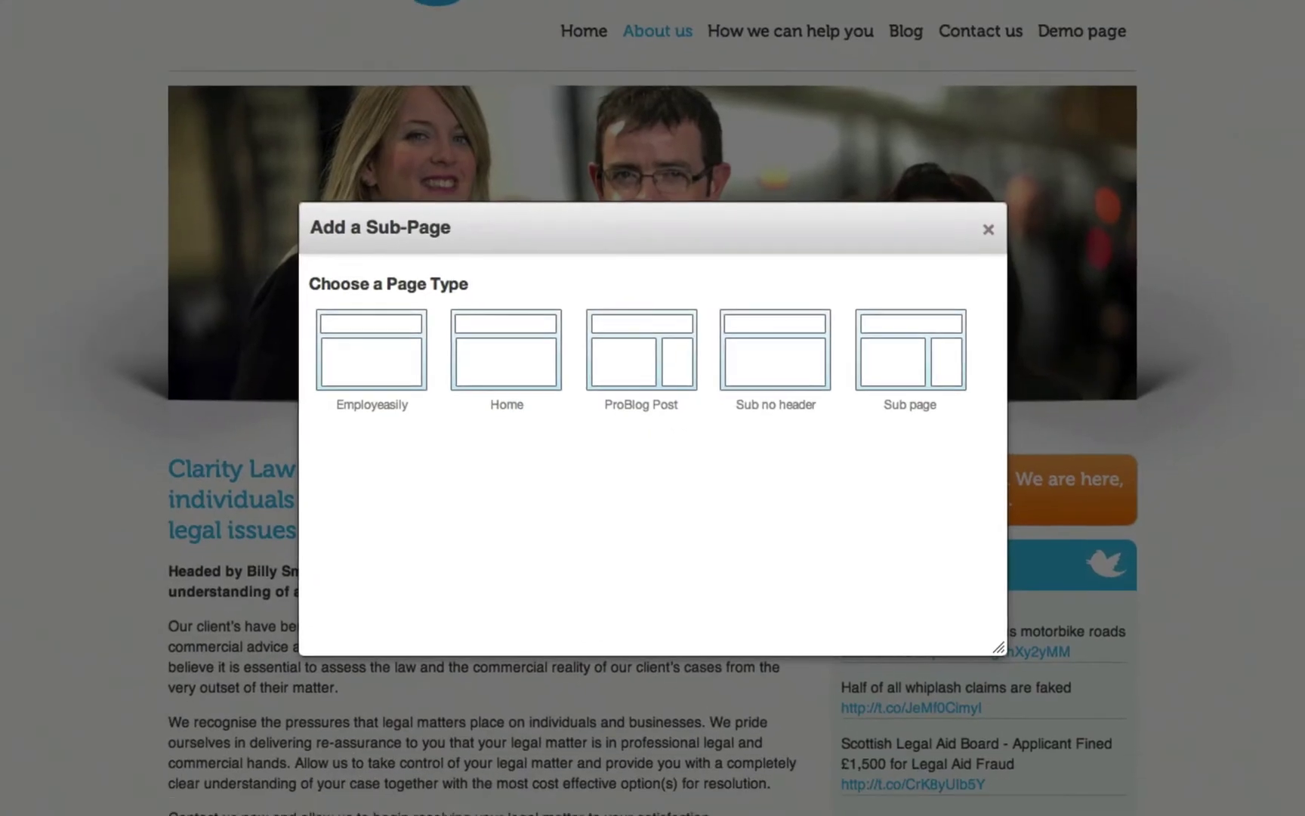
Create a Sub no header page with name and meta title 'demo page 2'
{"action": "left_click", "coordinate": [792, 363]}
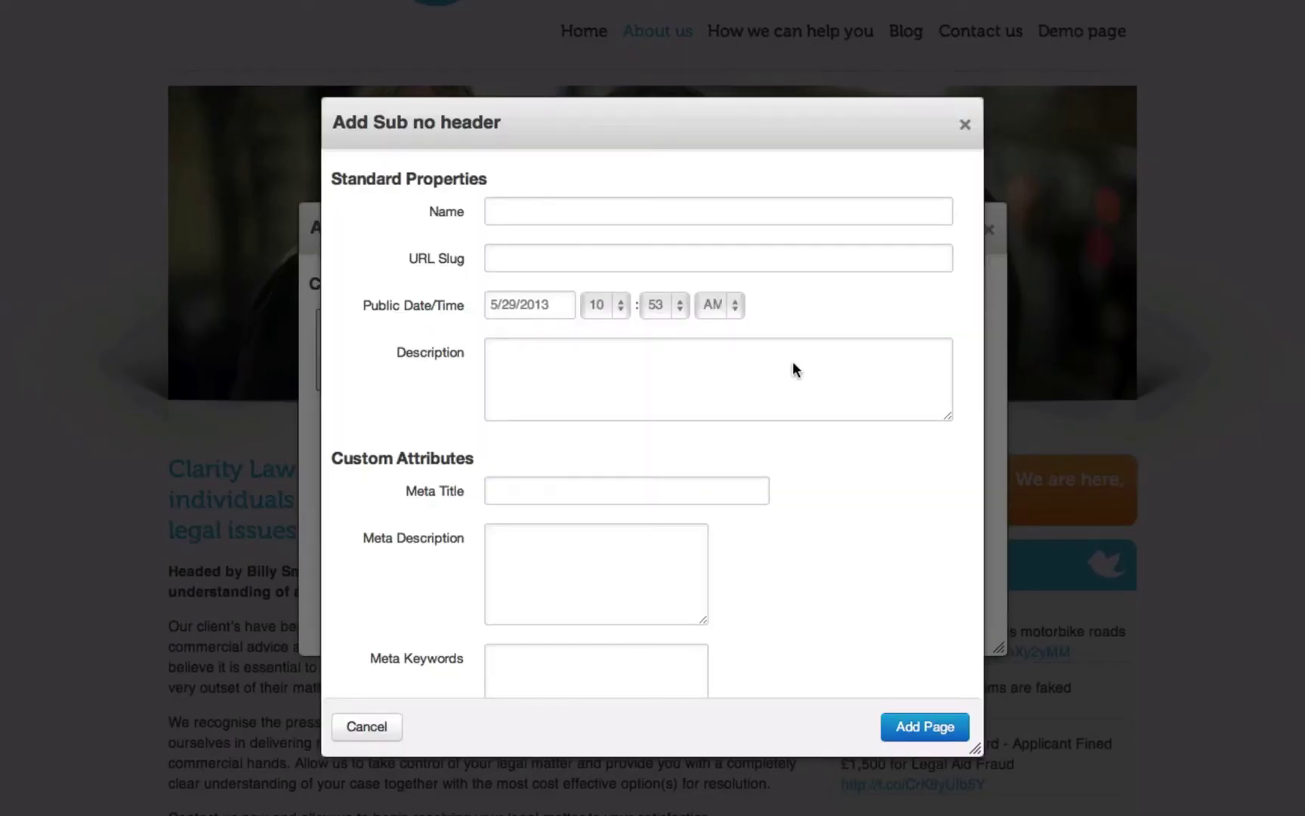
{"action": "left_click", "coordinate": [531, 216]}
{"action": "type", "text": "demo page 2"}
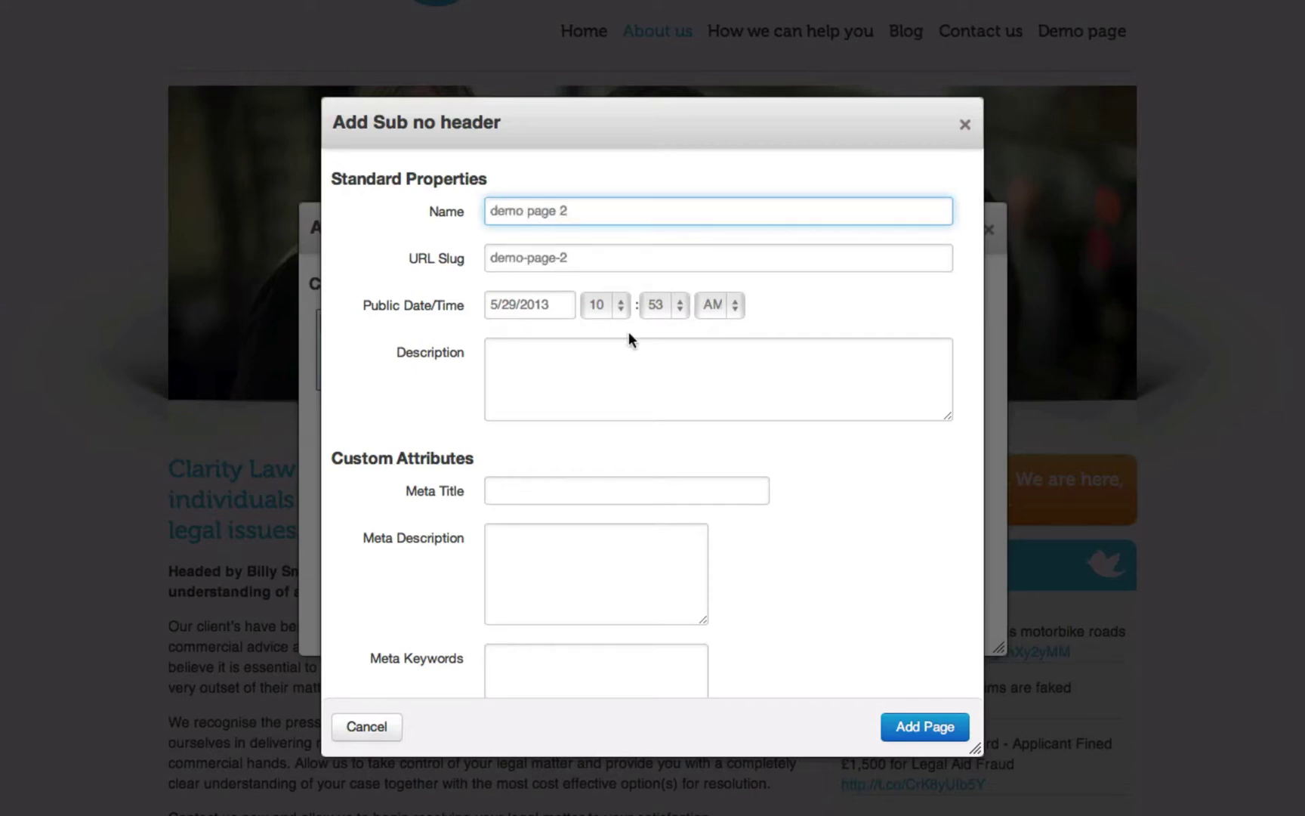
{"action": "left_click", "coordinate": [526, 489]}
{"action": "type", "text": "demo "}
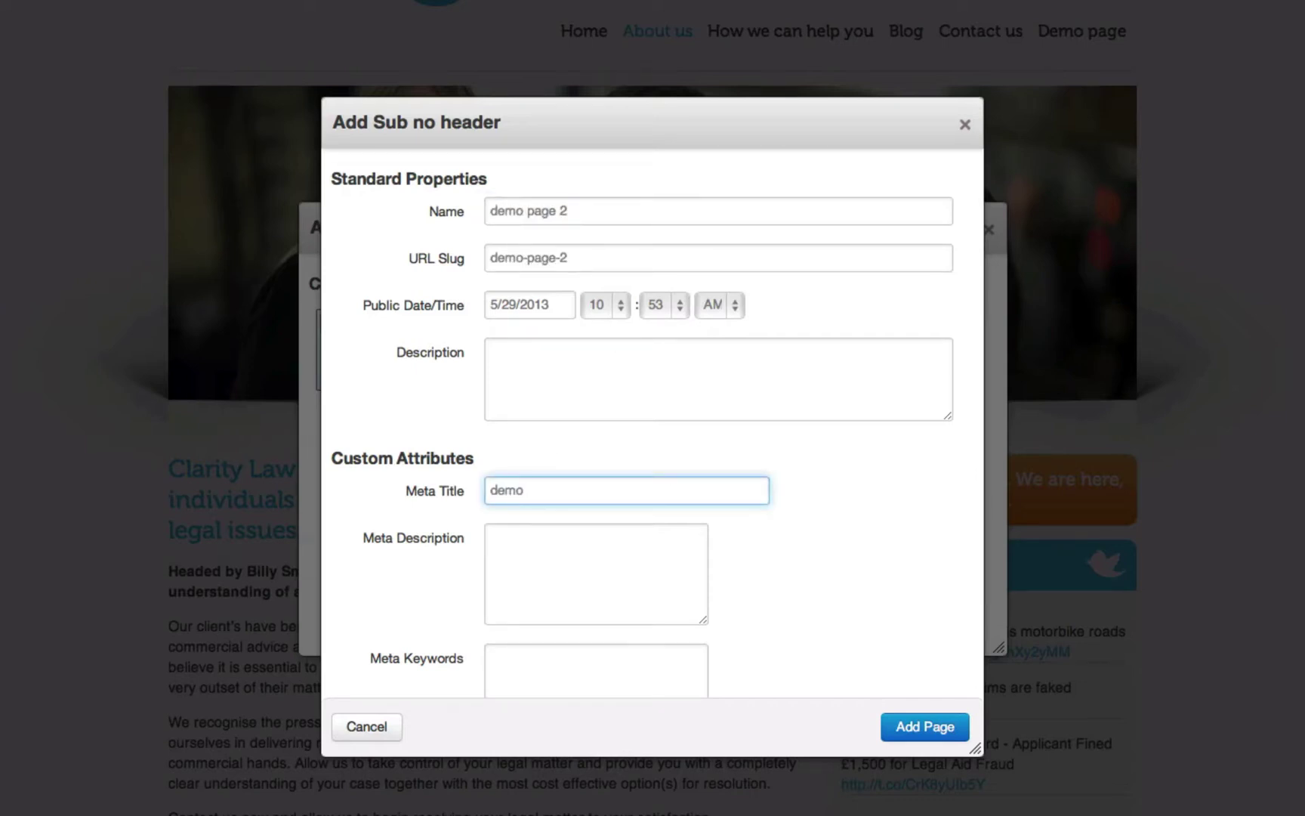
{"action": "type", "text": "page 2"}
{"action": "left_click", "coordinate": [926, 723]}
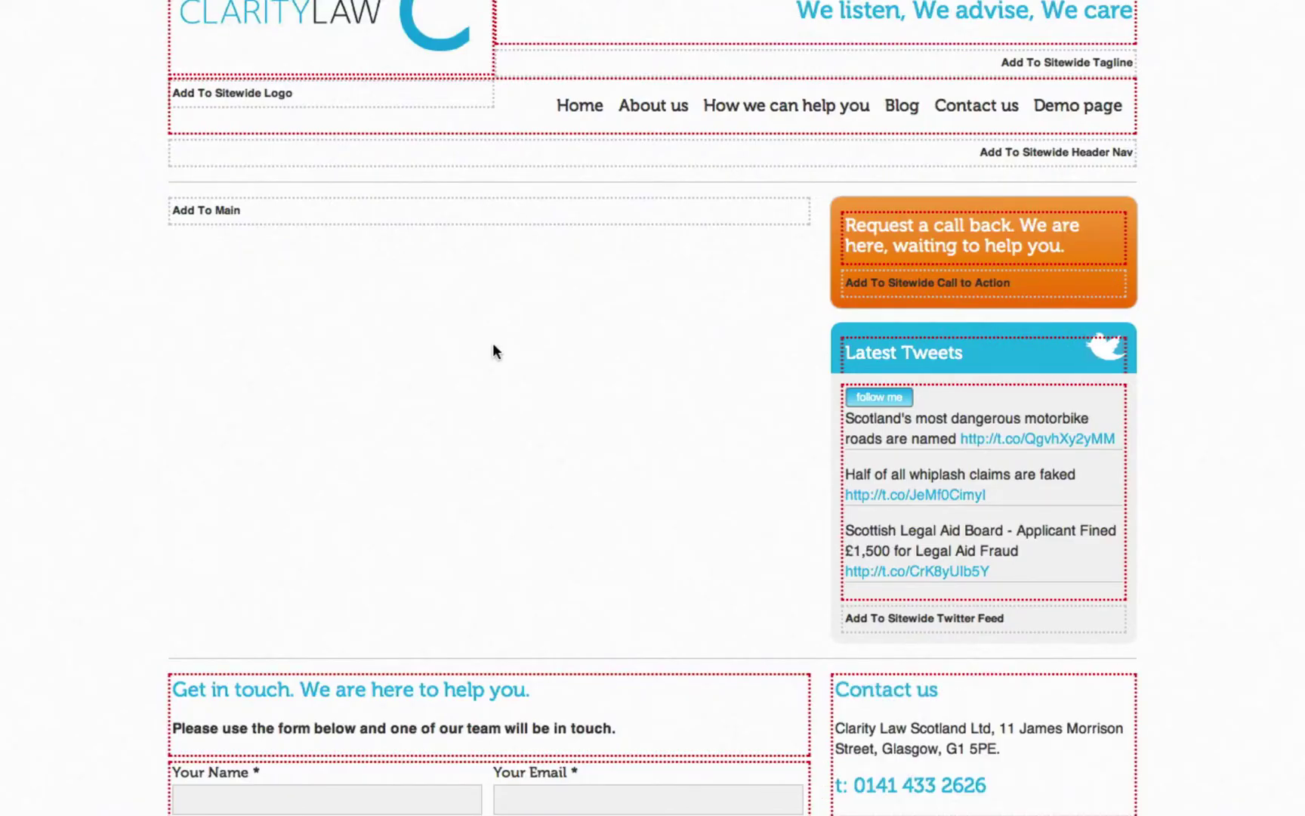
Add a Content block to Main containing 'Page title 2' and 'Some text.' on separate lines
{"action": "left_click", "coordinate": [226, 213]}
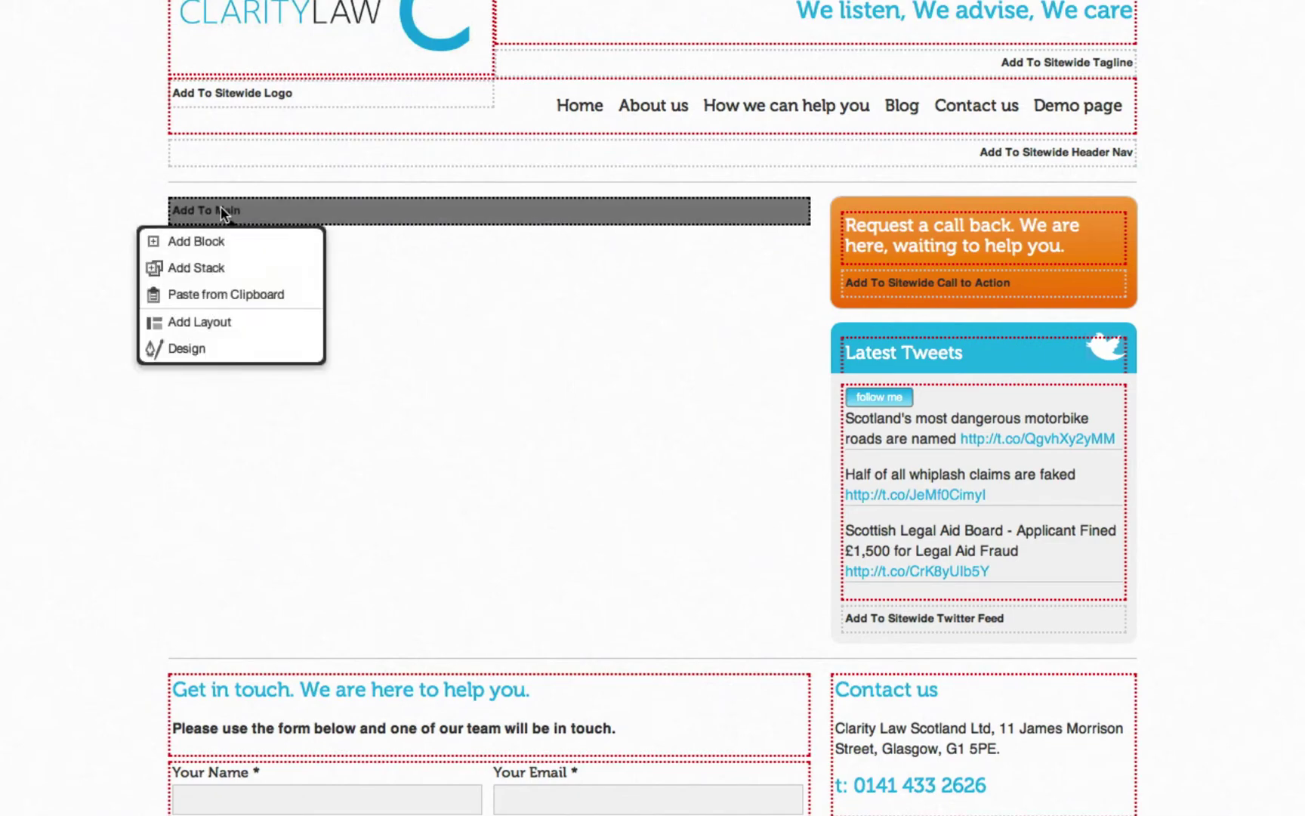
{"action": "left_click", "coordinate": [218, 248]}
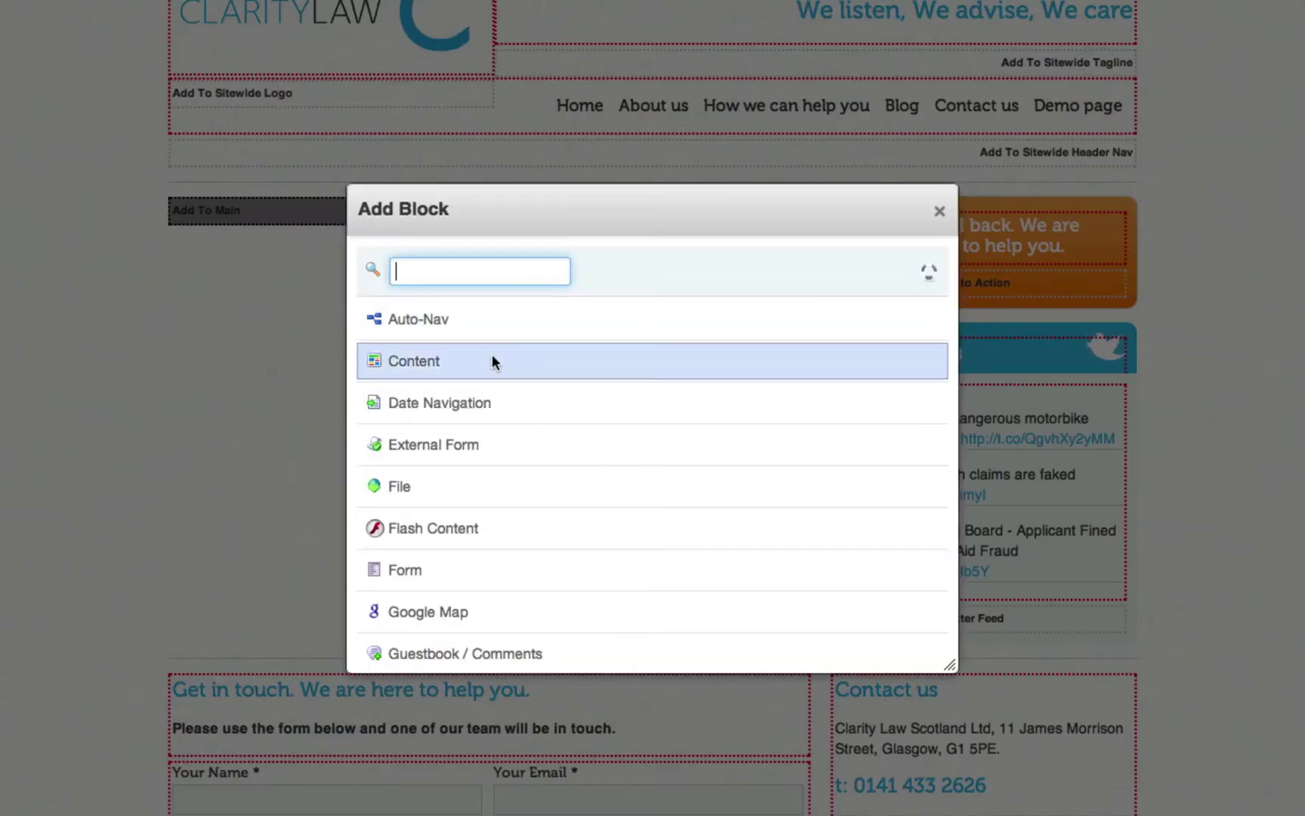
{"action": "left_click", "coordinate": [492, 360]}
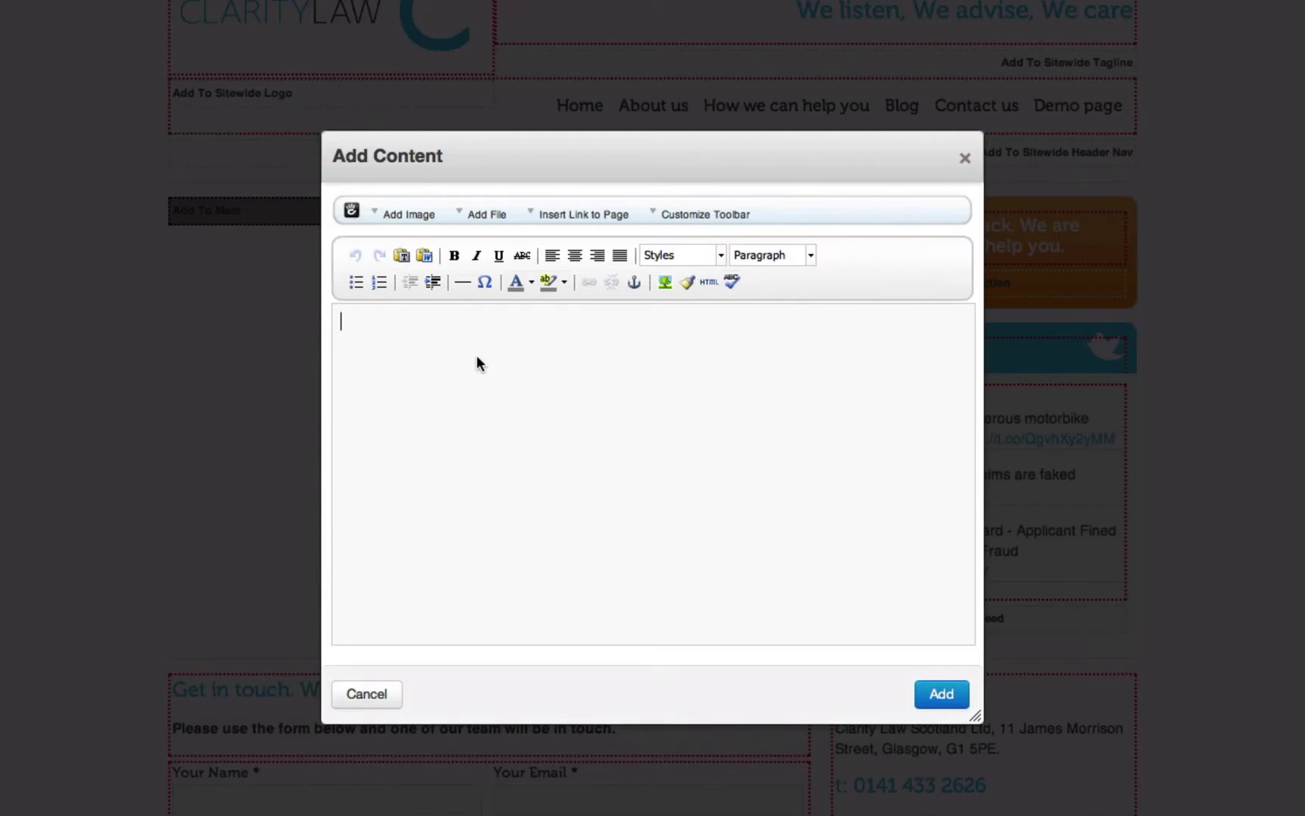
{"action": "type", "text": "Page title 2"}
{"action": "key", "text": "Return"}
{"action": "type", "text": "Do"}
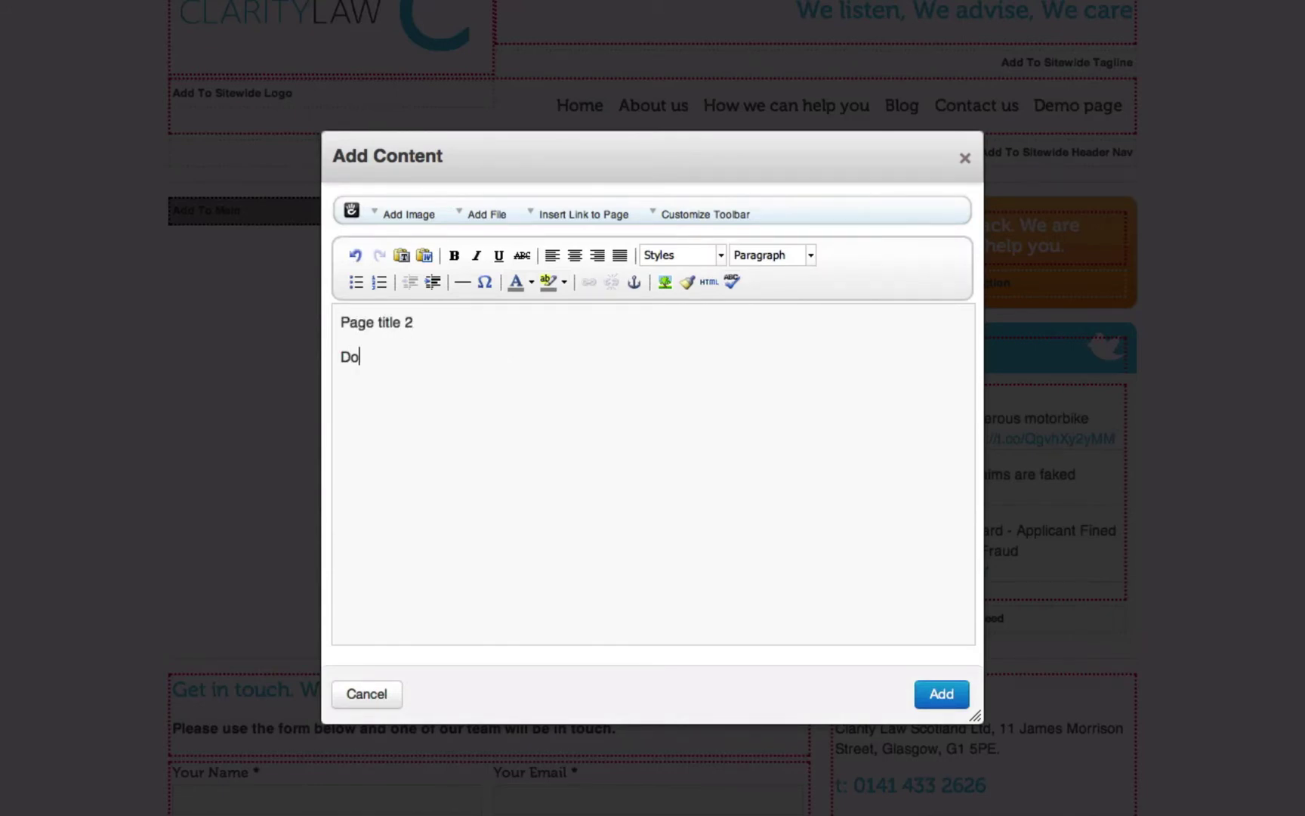
{"action": "key", "text": "BackSpace"}
{"action": "key", "text": "BackSpace"}
{"action": "type", "text": "Some text."}
Make 'Page title 2' a Heading 1 and add the block to the page
{"action": "left_click_drag", "start_coordinate": [452, 332], "coordinate": [329, 322]}
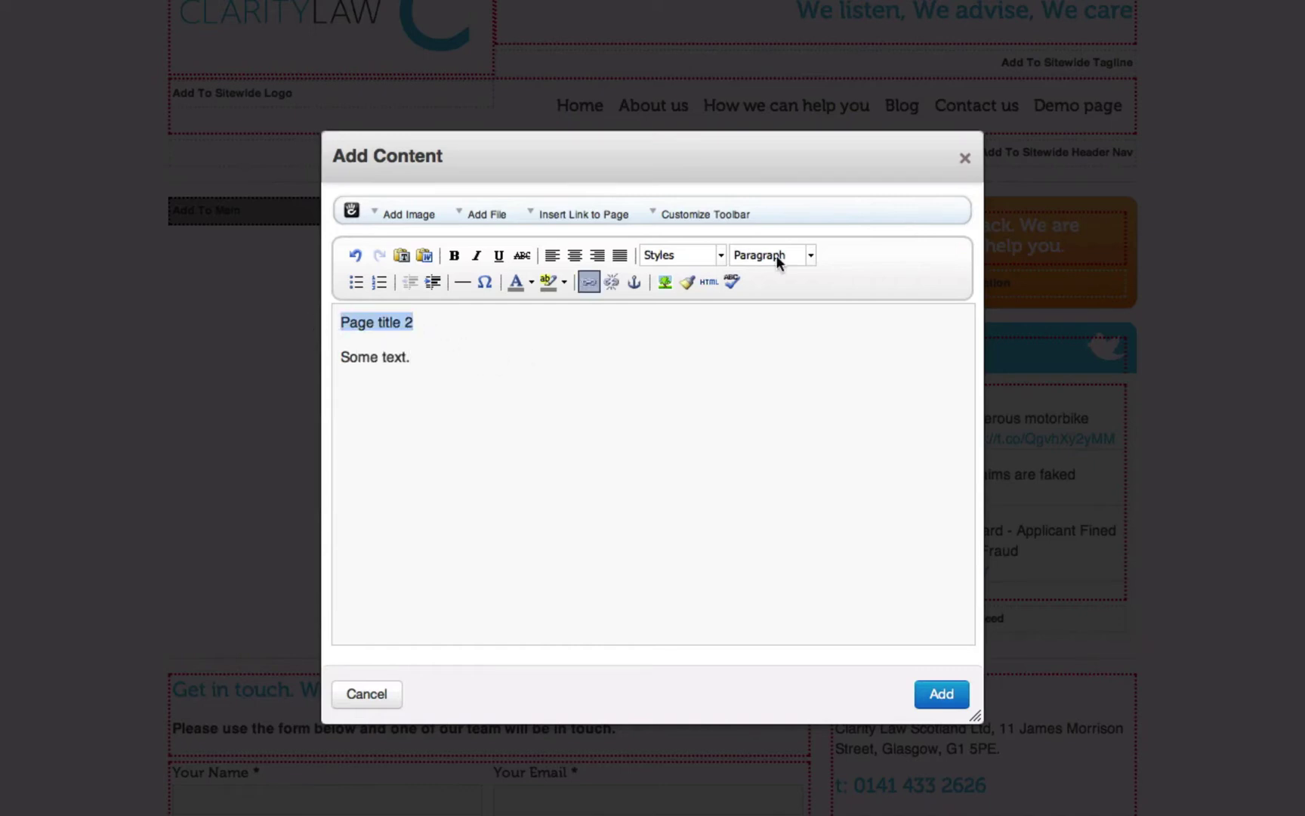
{"action": "left_click", "coordinate": [799, 255]}
{"action": "left_click", "coordinate": [803, 391]}
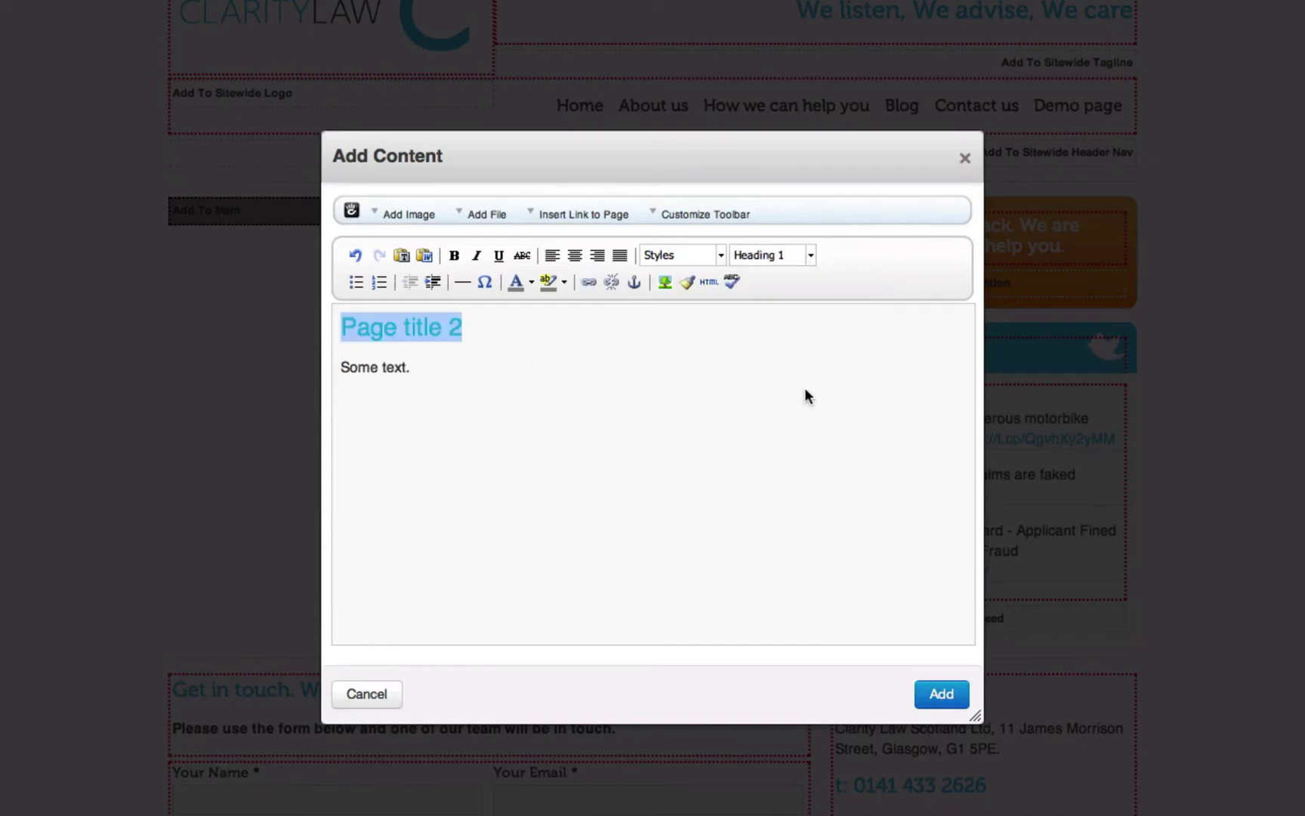
{"action": "left_click", "coordinate": [492, 398]}
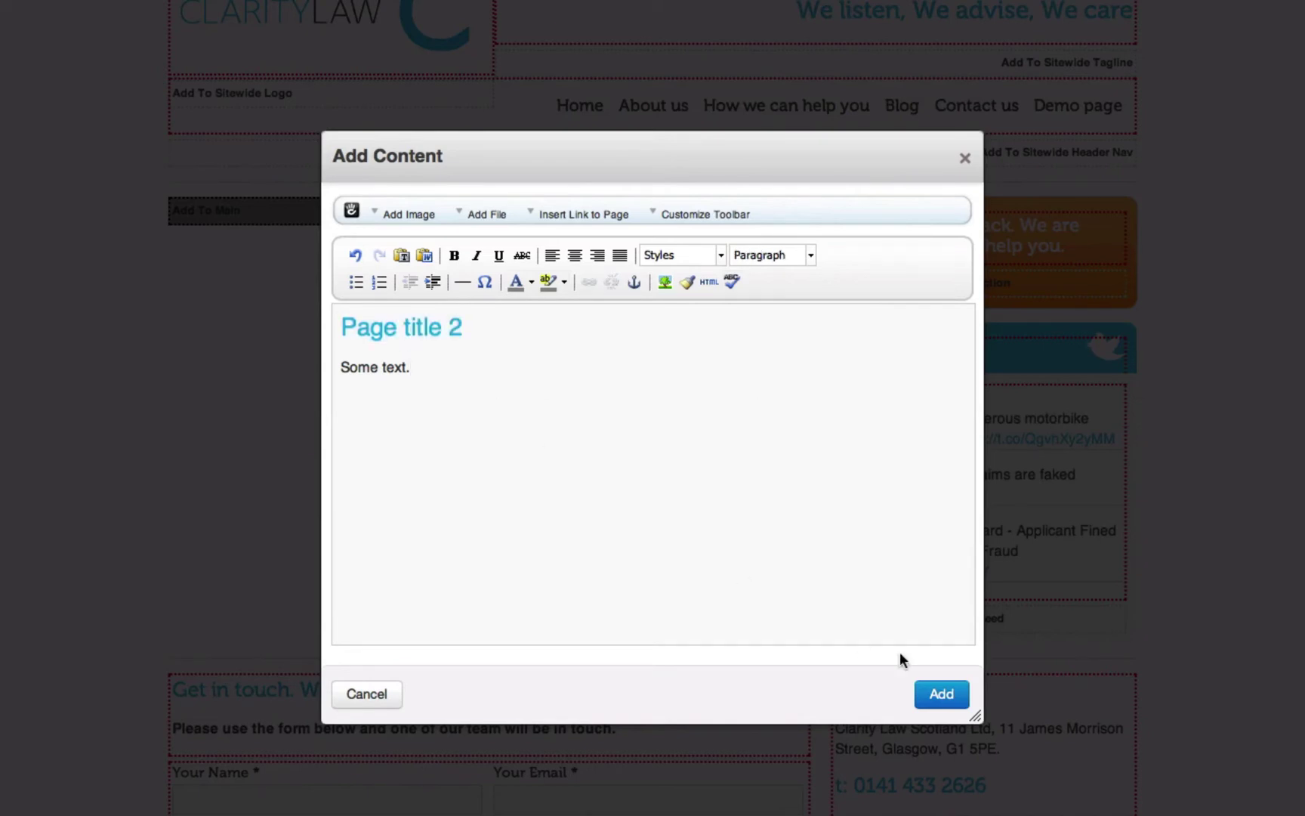
{"action": "left_click", "coordinate": [938, 693]}
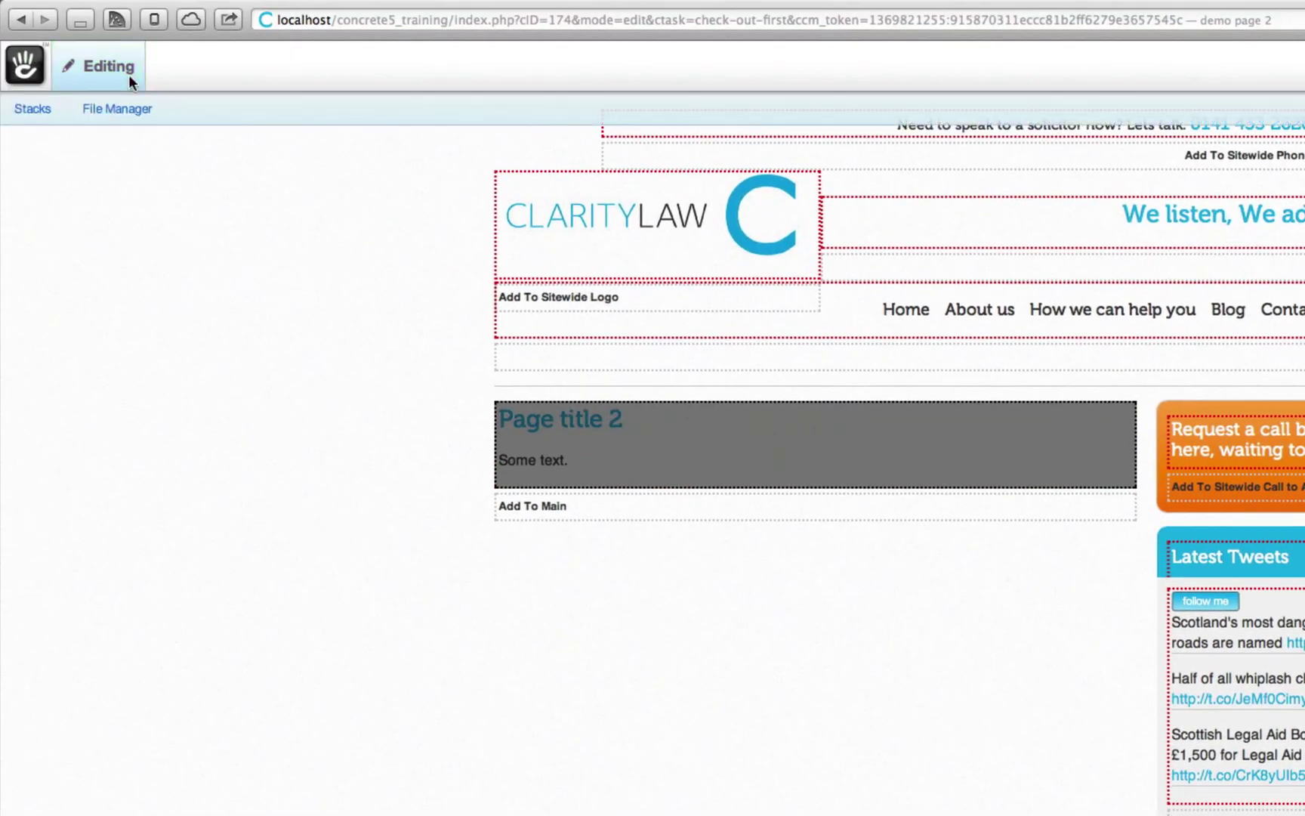
Publish demo page 2 and check it appears under About us in the navigation
{"action": "left_click", "coordinate": [128, 75]}
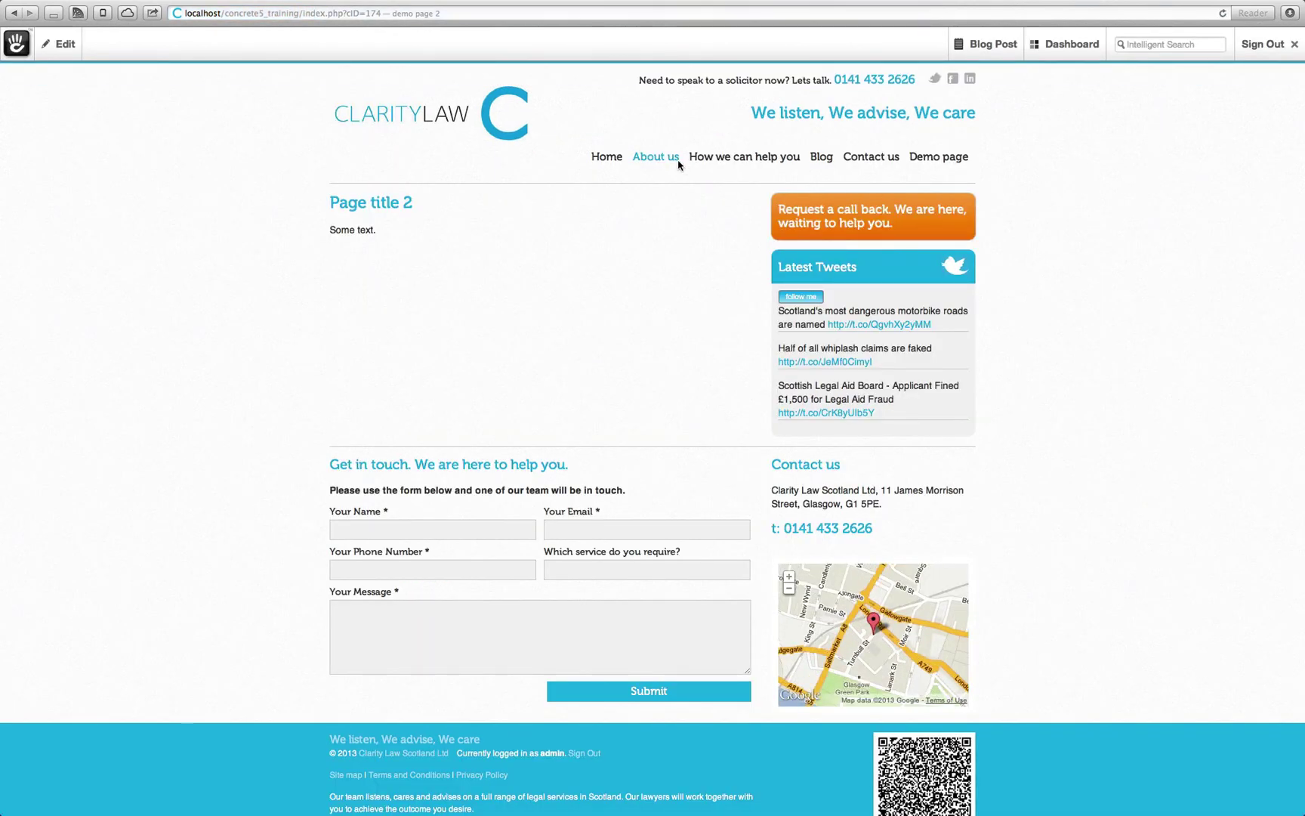
{"action": "mouse_move", "coordinate": [675, 162]}
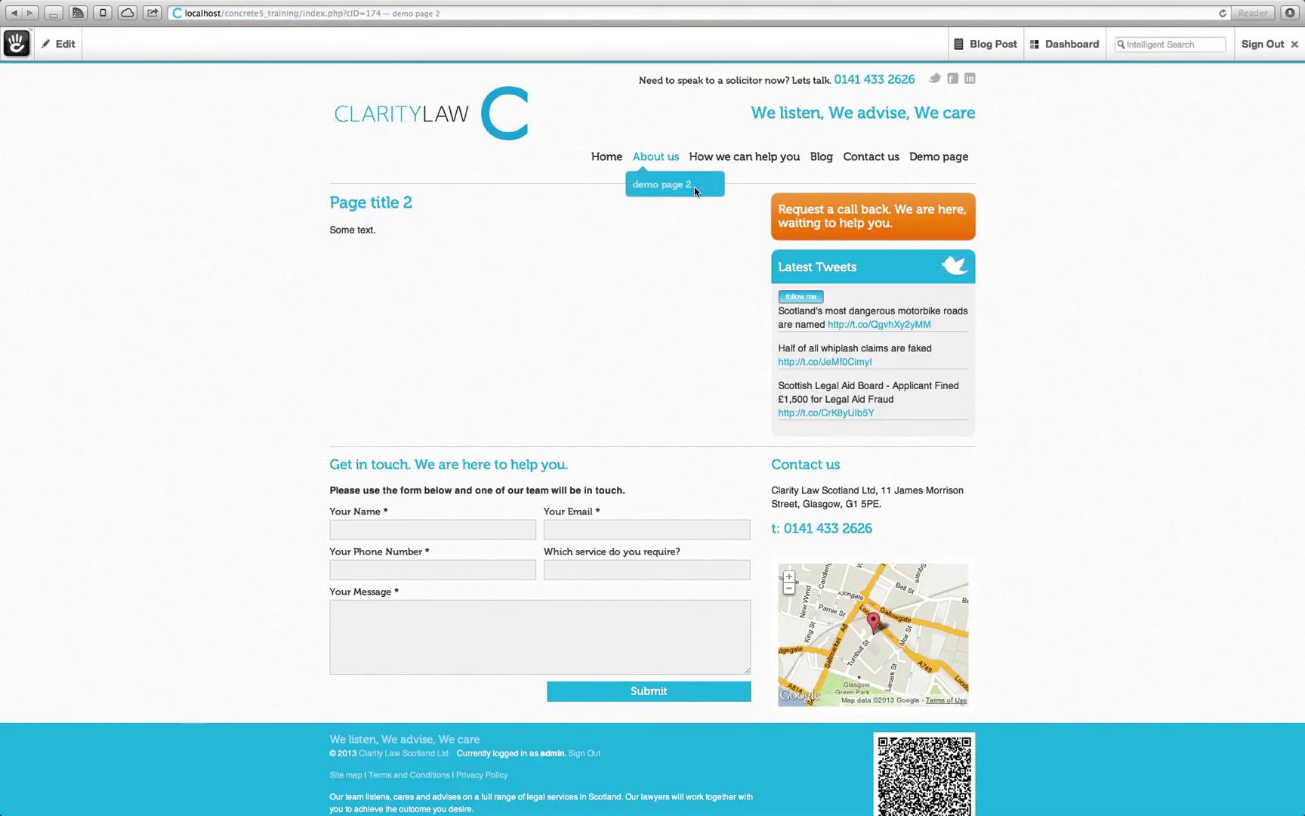